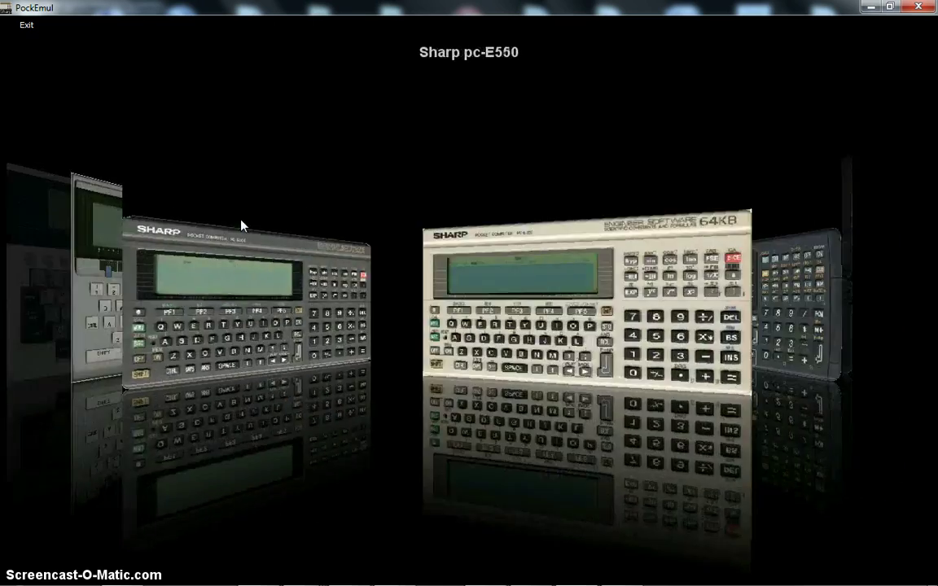
# Add a Panasonic HHC RL-H1000 handheld computer and place it near the middle of the workspace
pyautogui.scroll(-5, 241, 220)
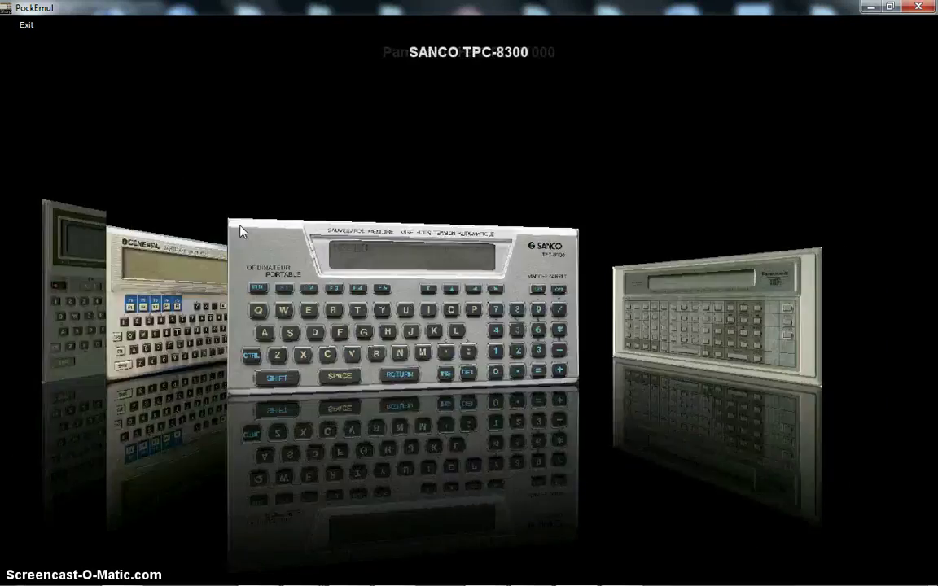
pyautogui.click(239, 245)
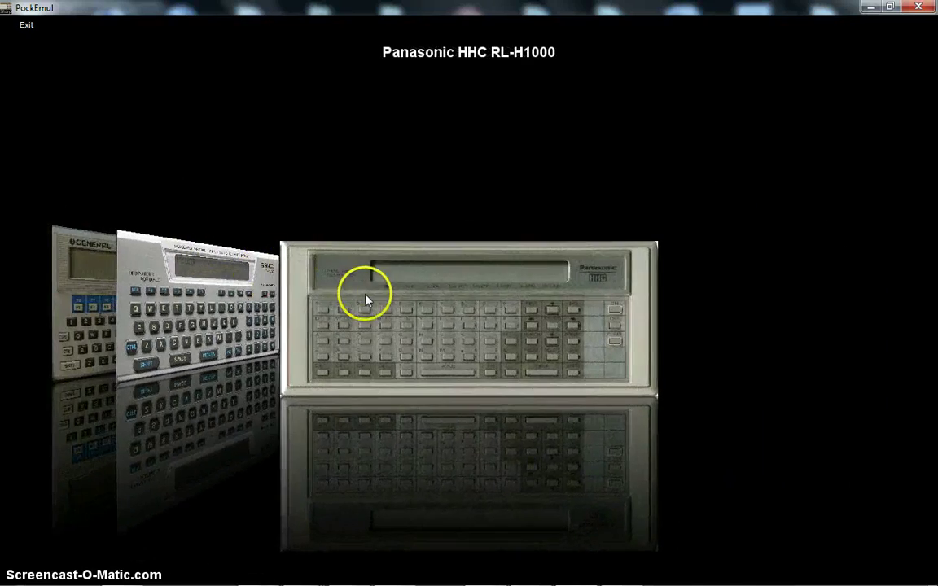
pyautogui.click(389, 291)
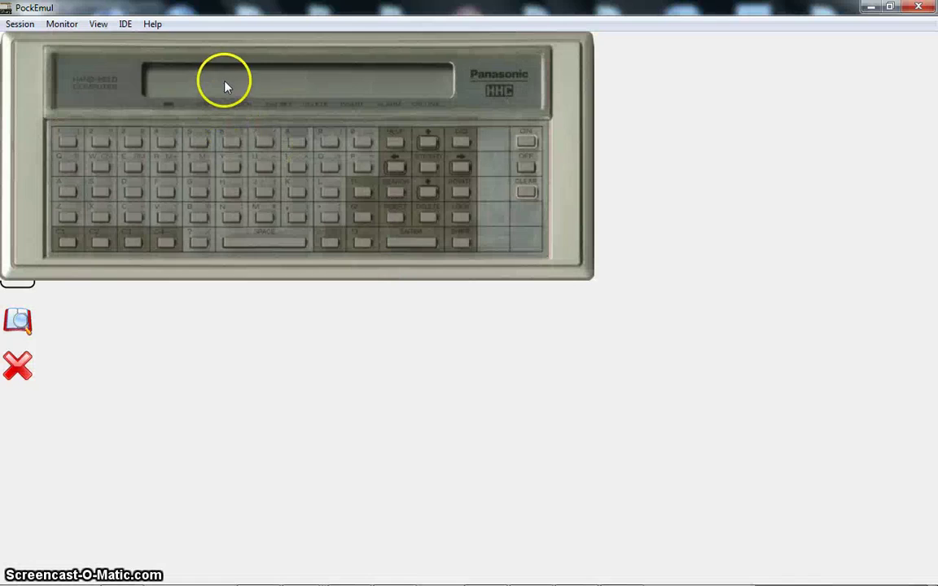
pyautogui.moveTo(226, 85); pyautogui.dragTo(382, 202)
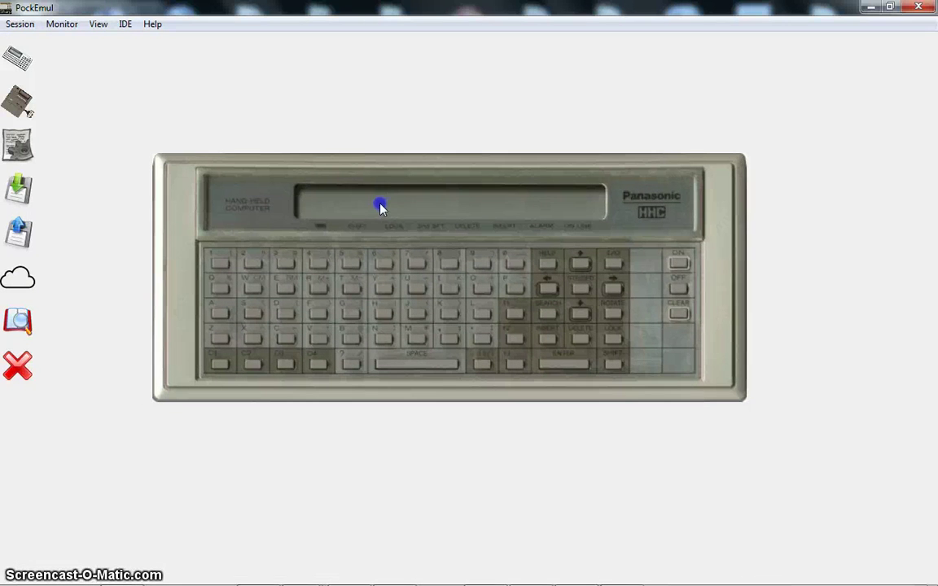
# Power on the RL-H1000 and clear its RESTART prompt to reach the handheld's main menu
pyautogui.click(679, 266)
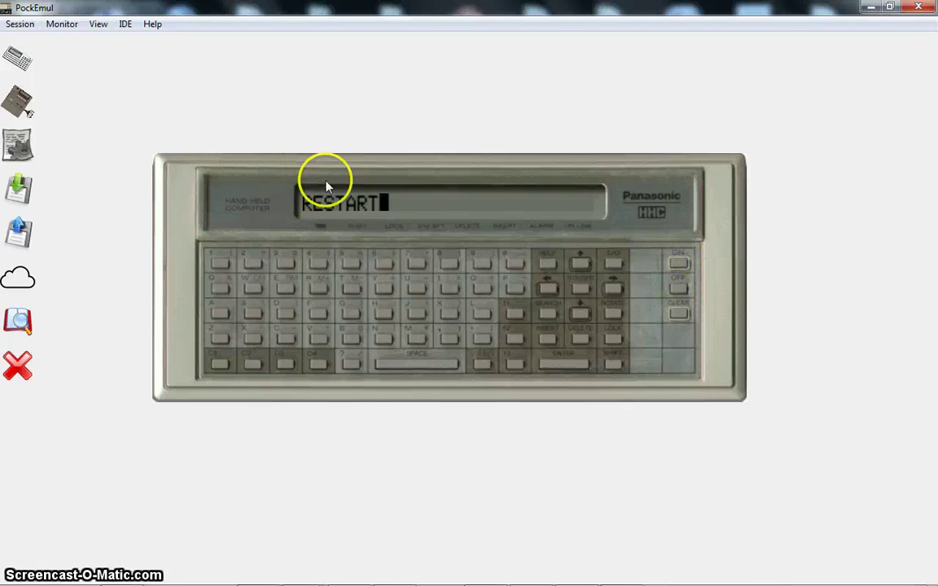
pyautogui.click(676, 315)
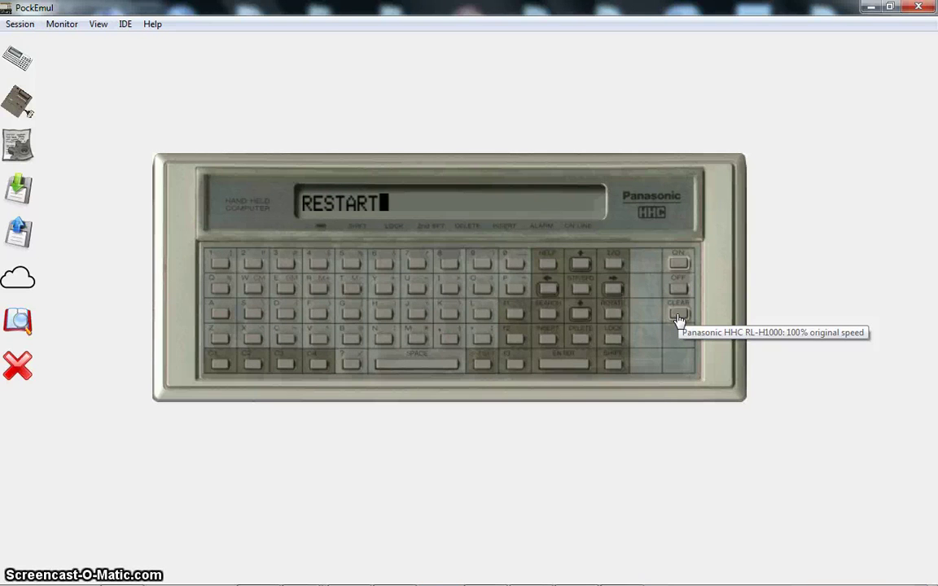
pyautogui.click(677, 316)
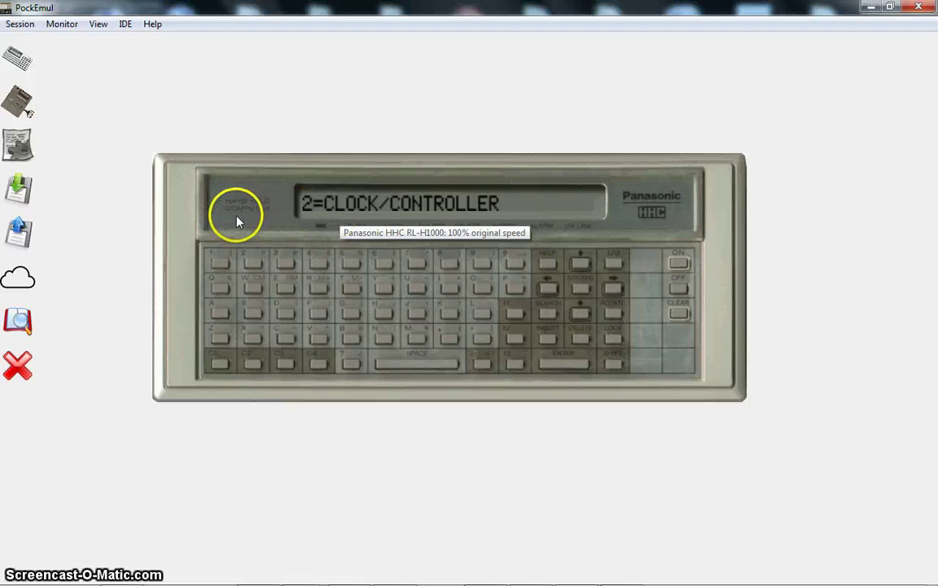
# Add a Panasonic RL-P6001 adapter through the handheld's side expansion connector and space the two devices apart
pyautogui.moveTo(236, 220); pyautogui.dragTo(390, 343)
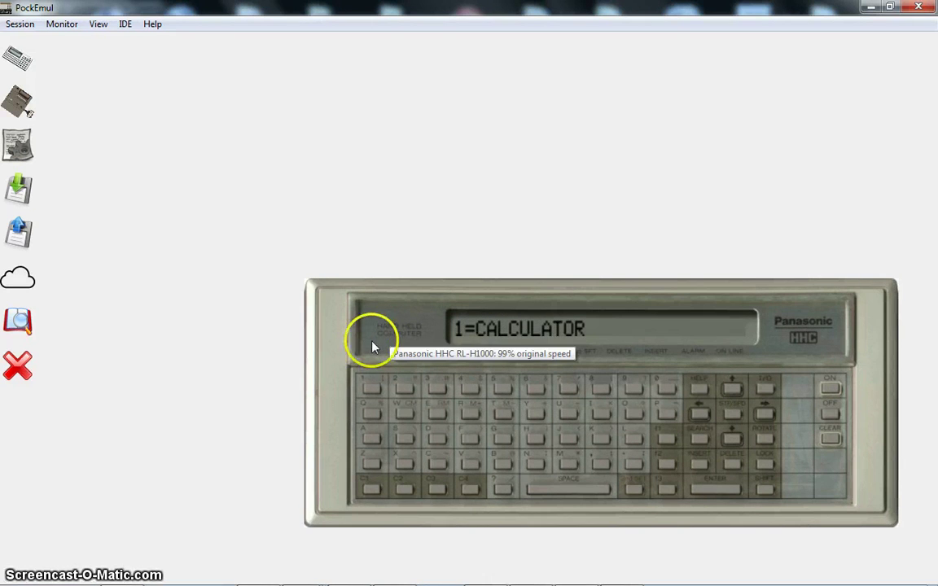
pyautogui.click(312, 373)
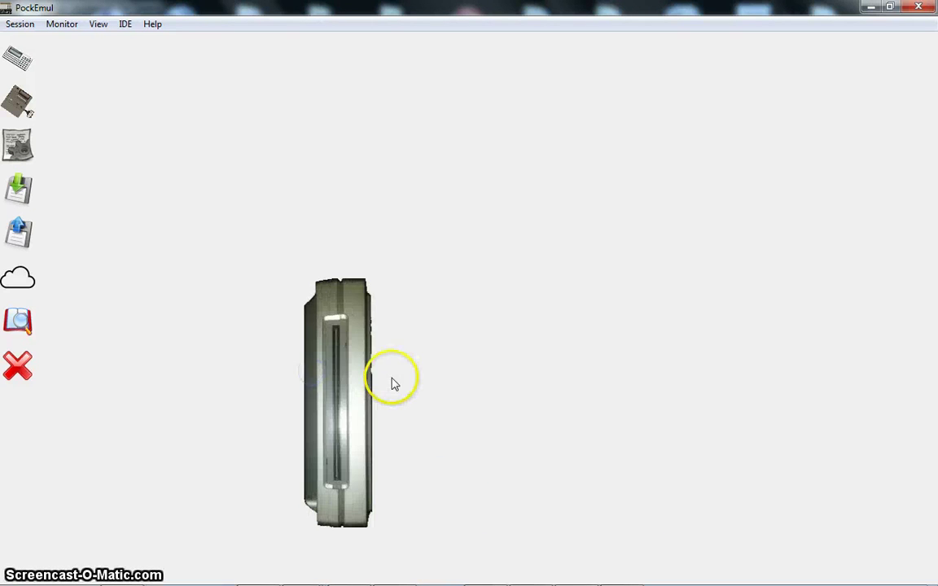
pyautogui.click(338, 395)
pyautogui.scroll(2, 289, 244)
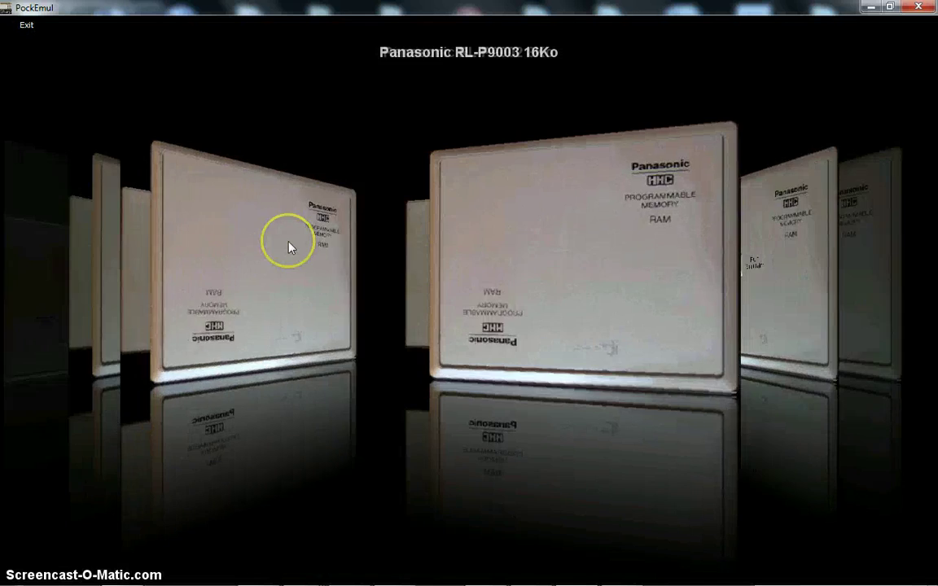
pyautogui.scroll(2, 288, 242)
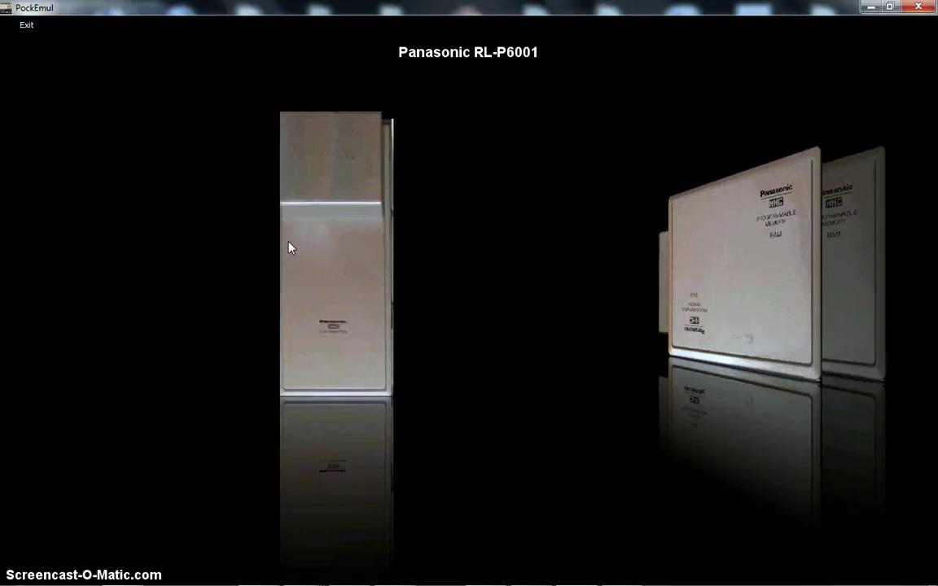
pyautogui.scroll(-1, 289, 244)
pyautogui.scroll(1, 290, 245)
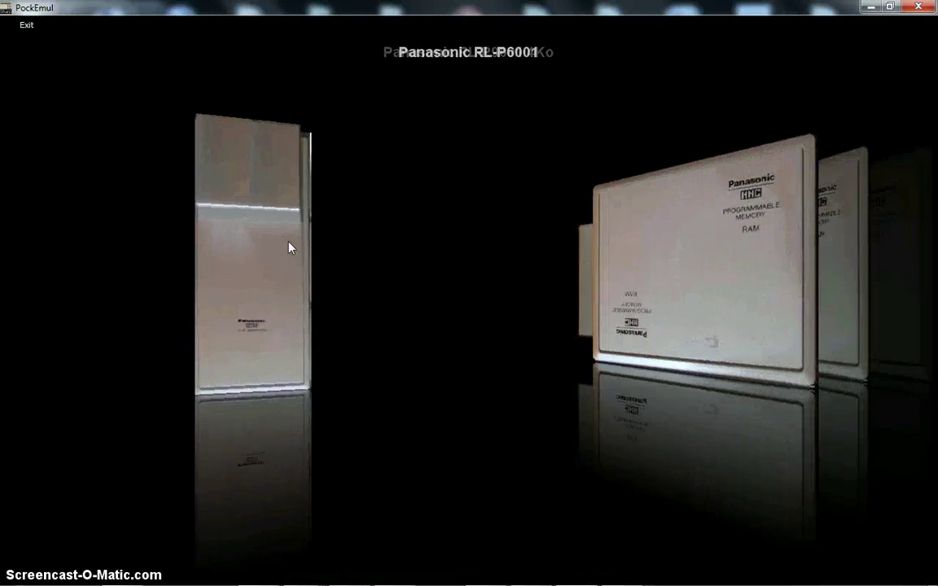
pyautogui.click(289, 249)
pyautogui.click(120, 421)
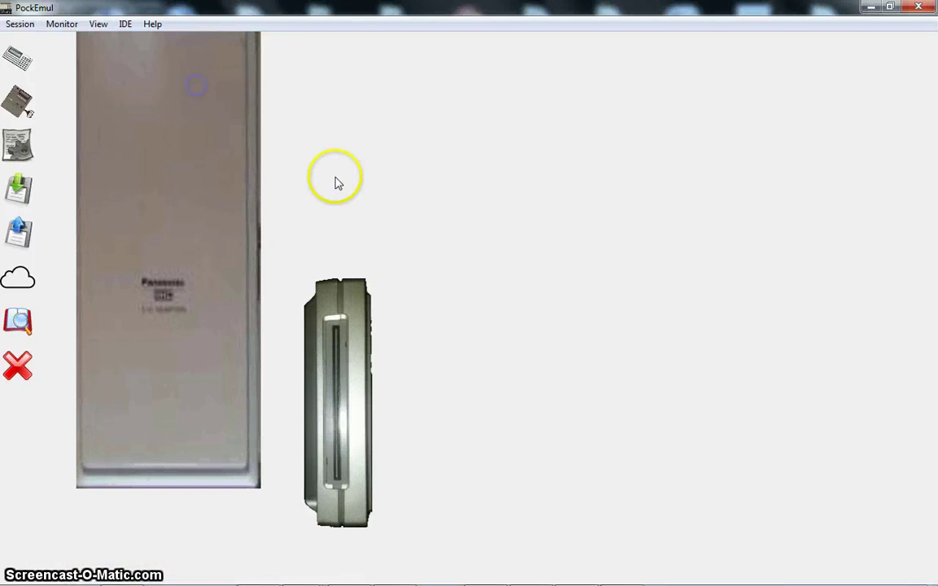
pyautogui.moveTo(361, 336); pyautogui.dragTo(750, 341)
pyautogui.moveTo(170, 387); pyautogui.dragTo(379, 433)
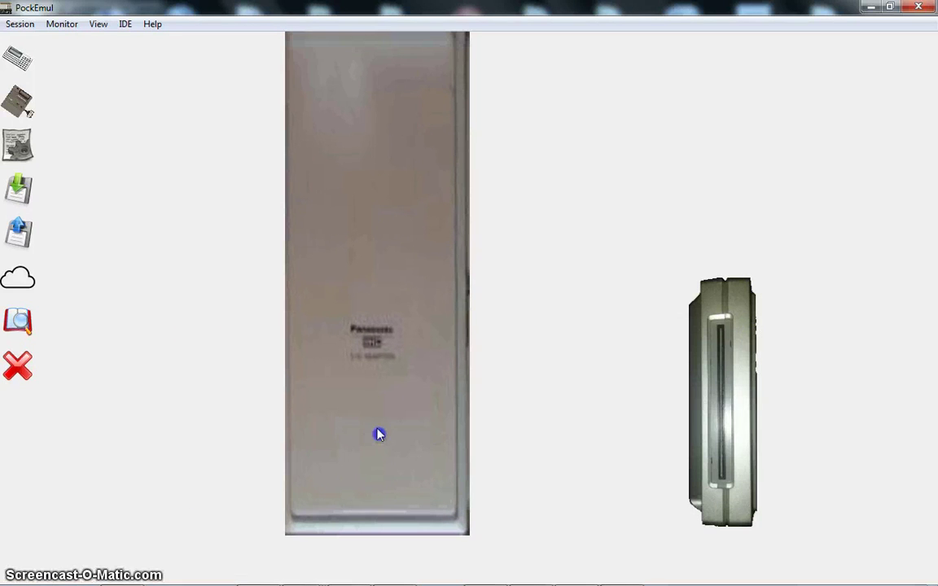
# Add a Panasonic RL-P9006 EPROM Expander from the extensions compatible with the handheld's connector
pyautogui.click(714, 412)
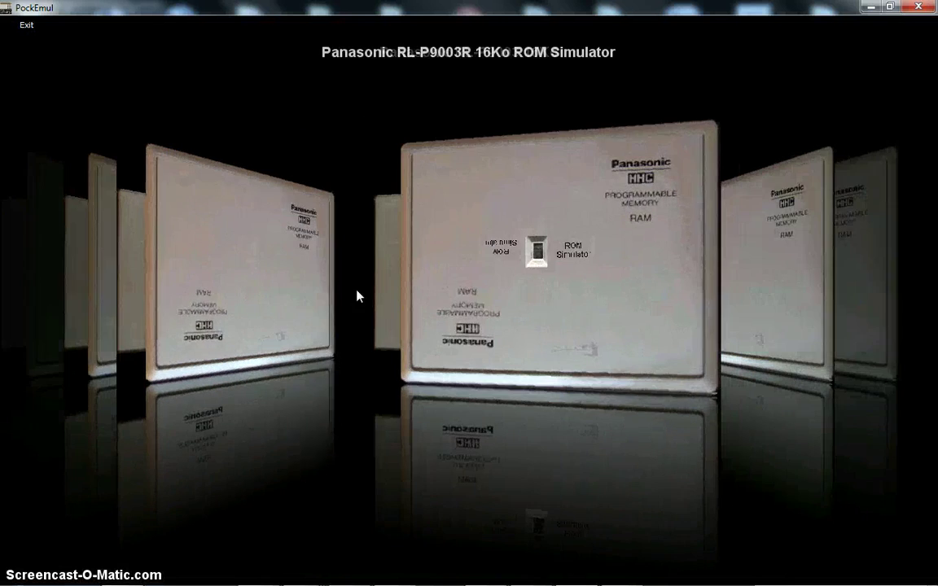
pyautogui.press('Right')
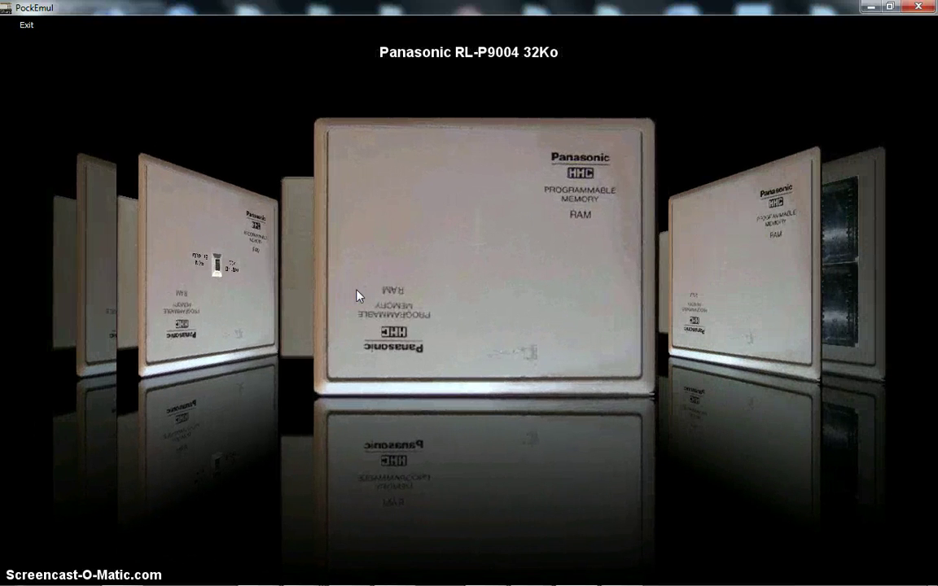
pyautogui.scroll(-1, 356, 295)
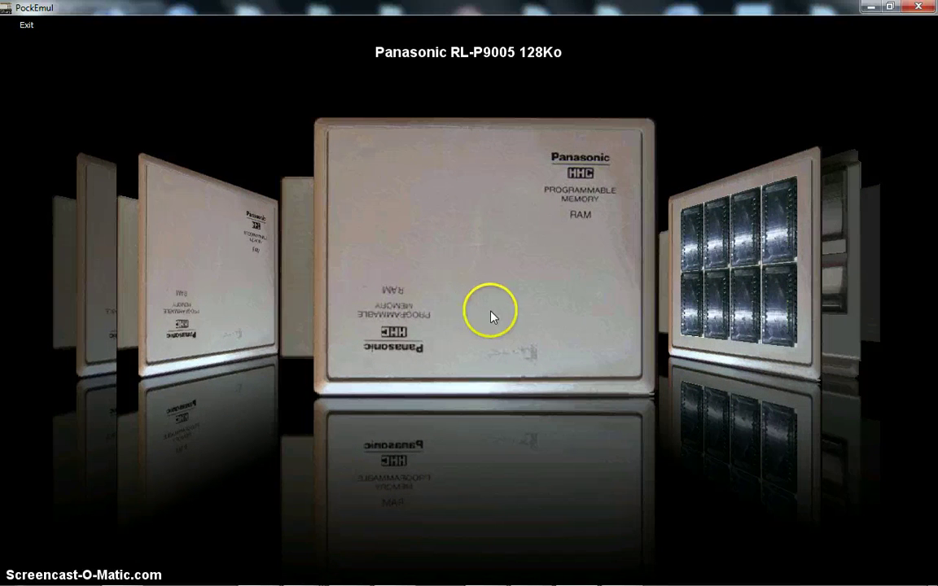
pyautogui.scroll(-1, 496, 314)
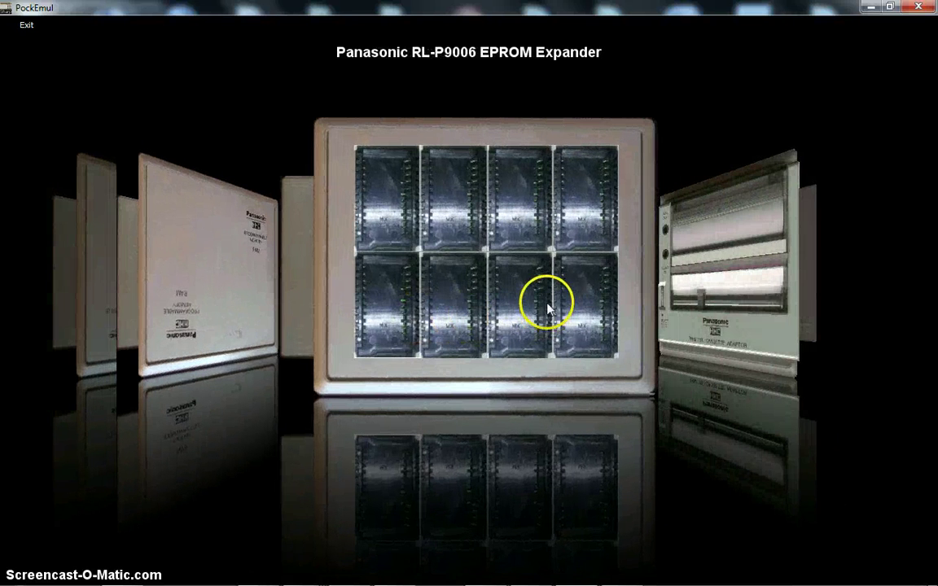
pyautogui.click(633, 383)
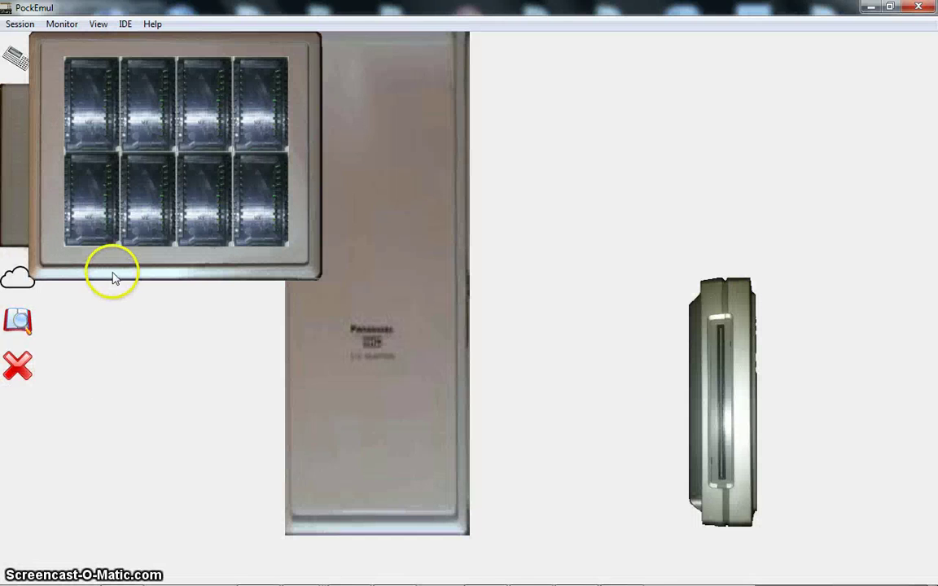
# Rotate the EPROM expander by 180 degrees and link it to the RL-P6001's lower 44-pin extension connector
pyautogui.rightClick(114, 277)
pyautogui.click(226, 479)
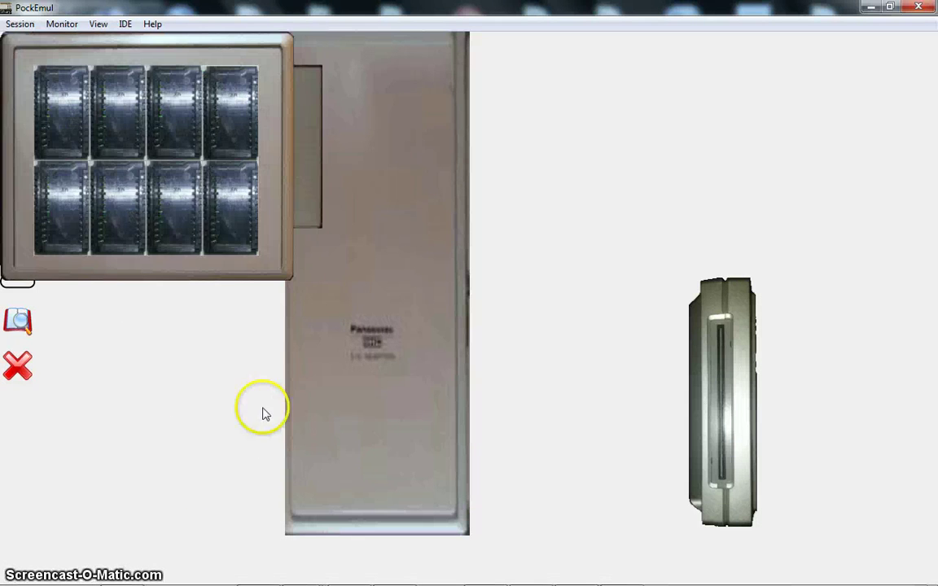
pyautogui.moveTo(290, 258); pyautogui.dragTo(272, 497)
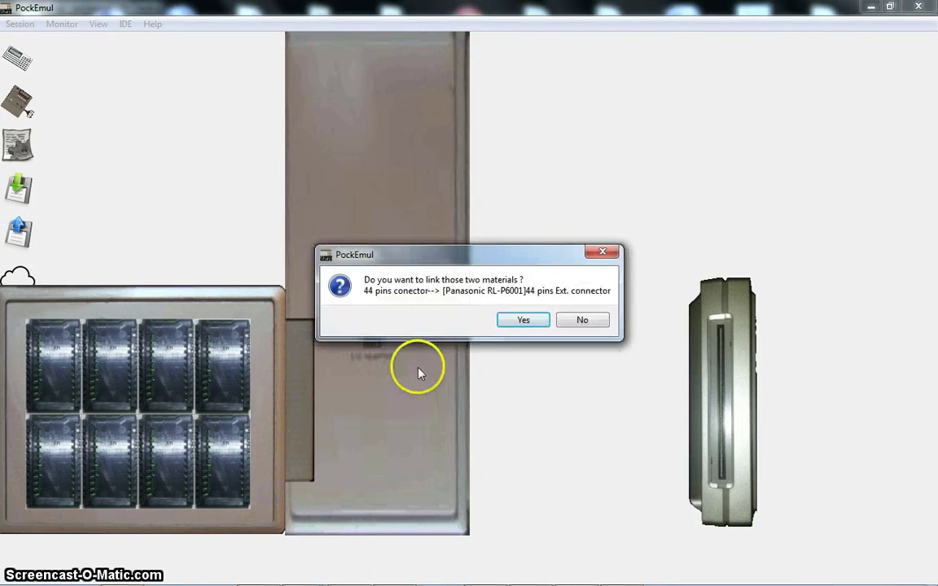
pyautogui.click(505, 319)
# Add a Panasonic RL-P1004A printer/cassette adaptor and shift the RL-P6001 with its linked expander to make room
pyautogui.click(717, 438)
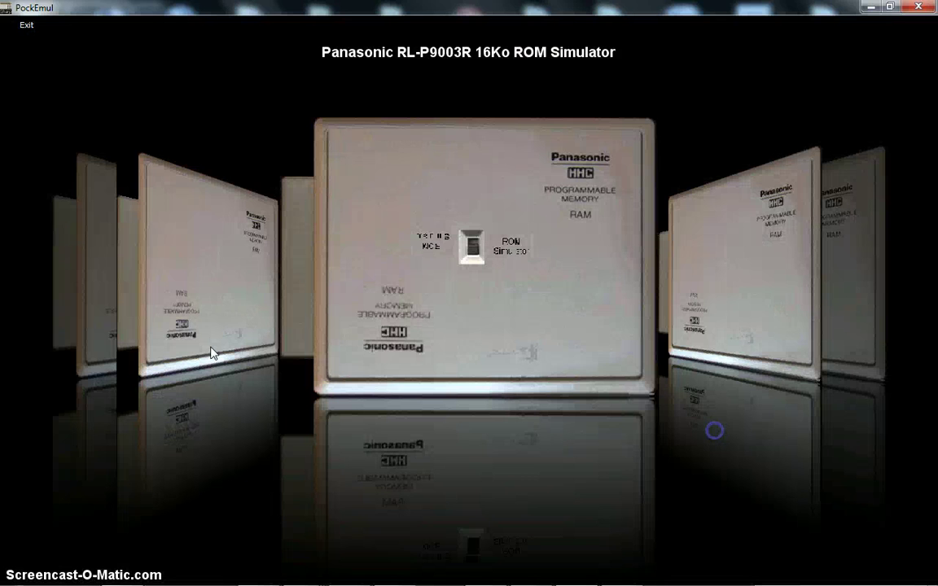
pyautogui.scroll(-4, 248, 247)
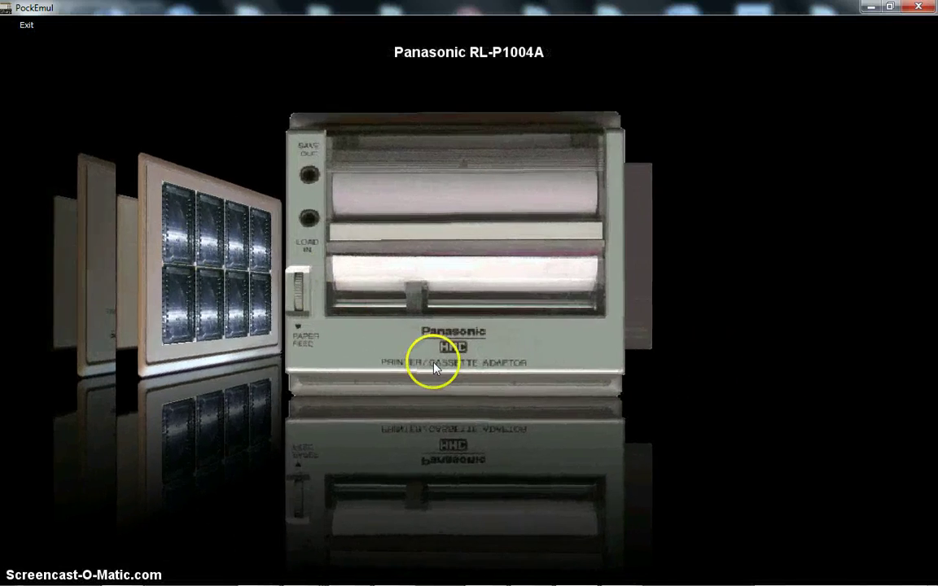
pyautogui.click(432, 368)
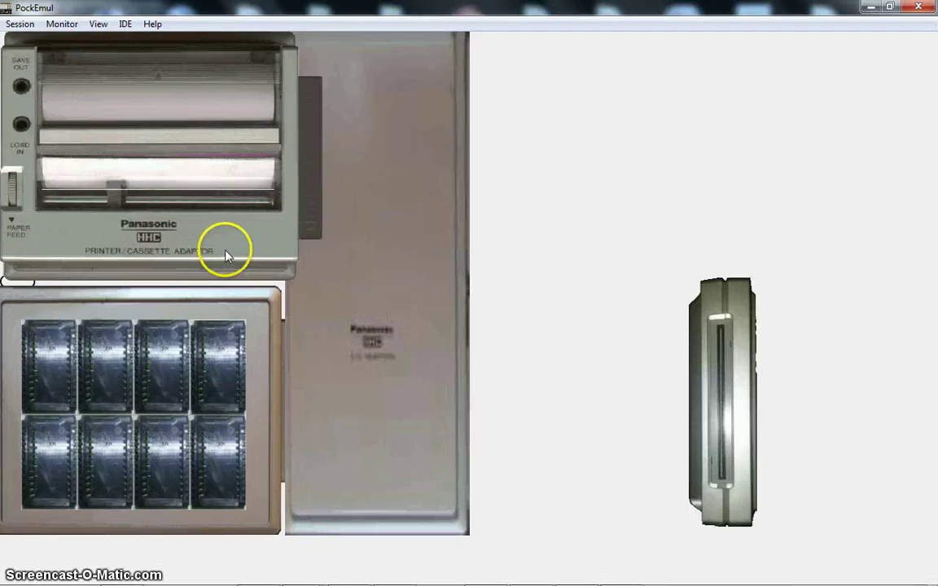
pyautogui.moveTo(407, 293); pyautogui.dragTo(447, 303)
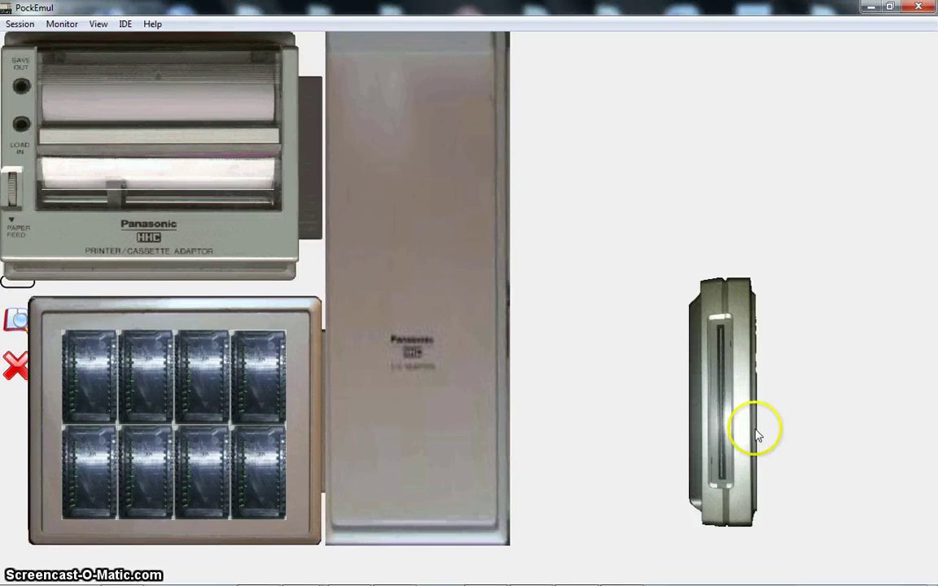
# Add a Panasonic RL-P9003 16Ko programmable memory from the extensions compatible with the handheld's connector
pyautogui.click(721, 406)
pyautogui.click(722, 411)
pyautogui.scroll(-1, 509, 356)
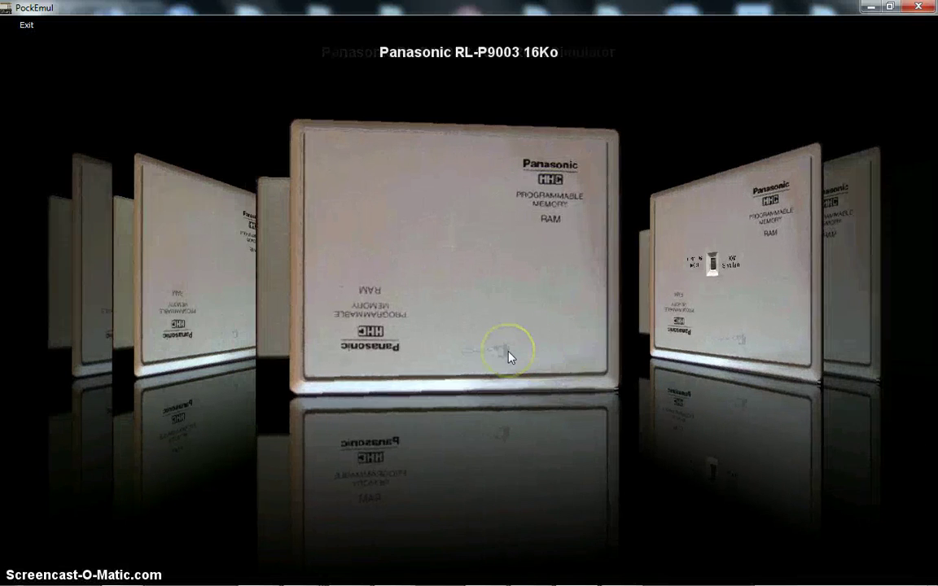
pyautogui.click(495, 310)
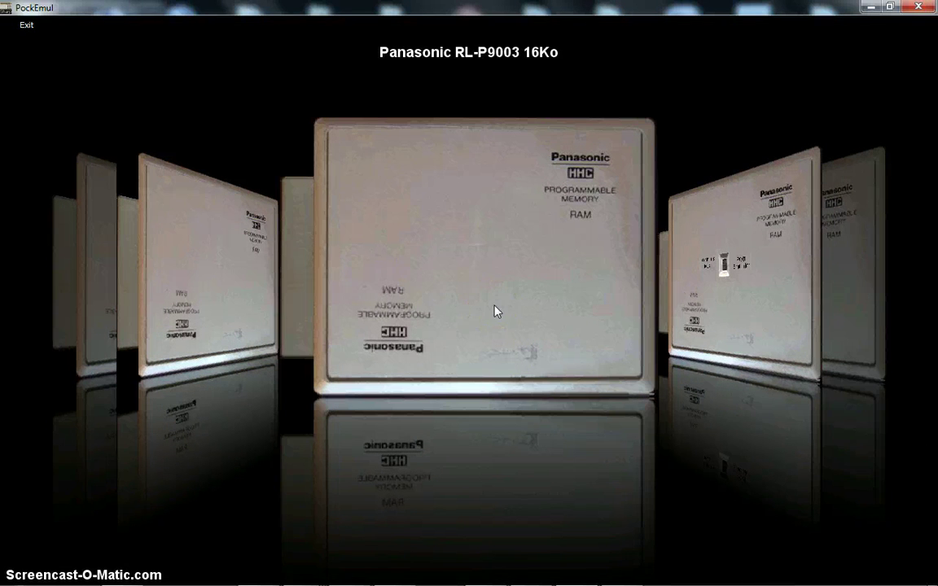
pyautogui.scroll(1, 495, 310)
pyautogui.scroll(-1, 496, 310)
pyautogui.click(502, 293)
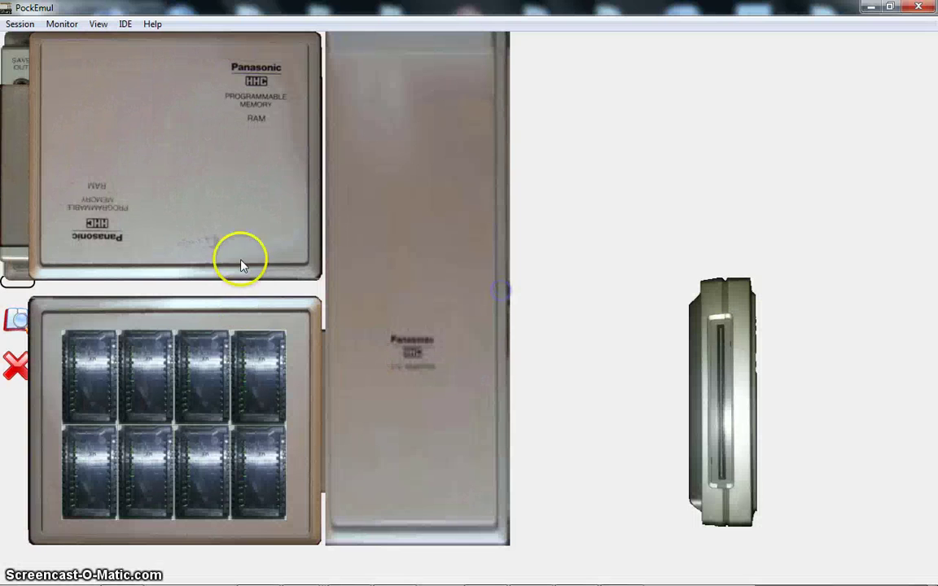
# Link the RL-P9003 memory and the RL-H1000 handheld to free 44-pin connectors on the RL-P6001 adapter
pyautogui.moveTo(223, 181); pyautogui.dragTo(701, 186)
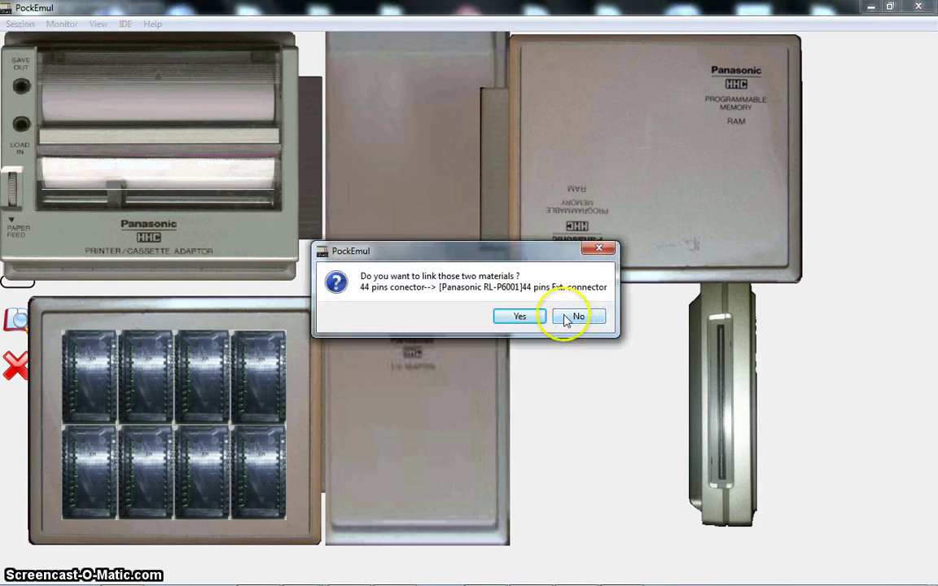
pyautogui.click(536, 316)
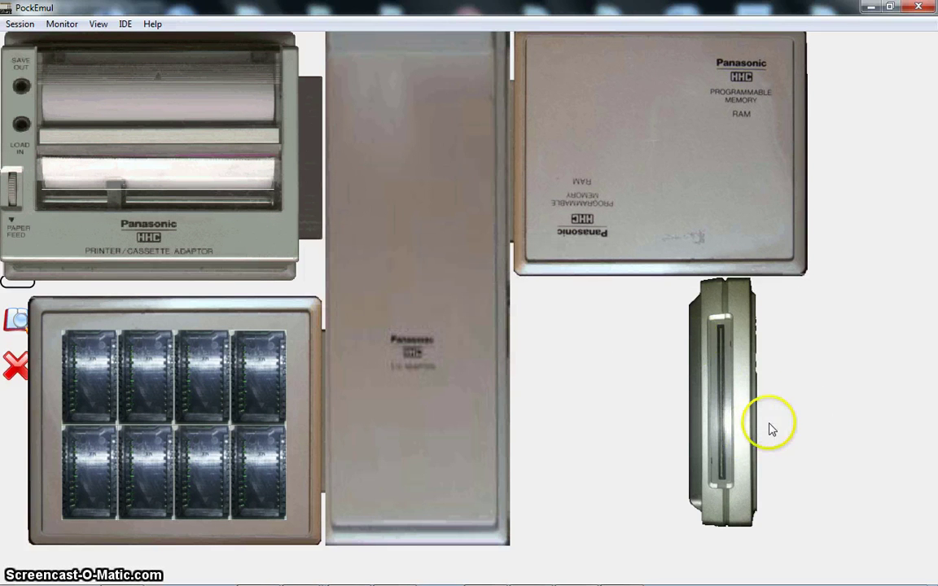
pyautogui.moveTo(754, 433); pyautogui.dragTo(613, 325)
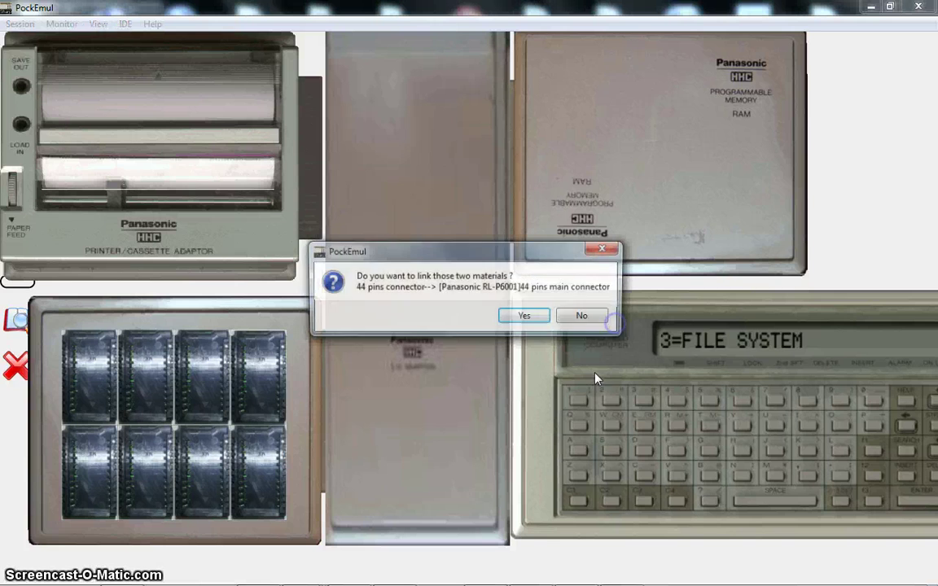
pyautogui.click(525, 317)
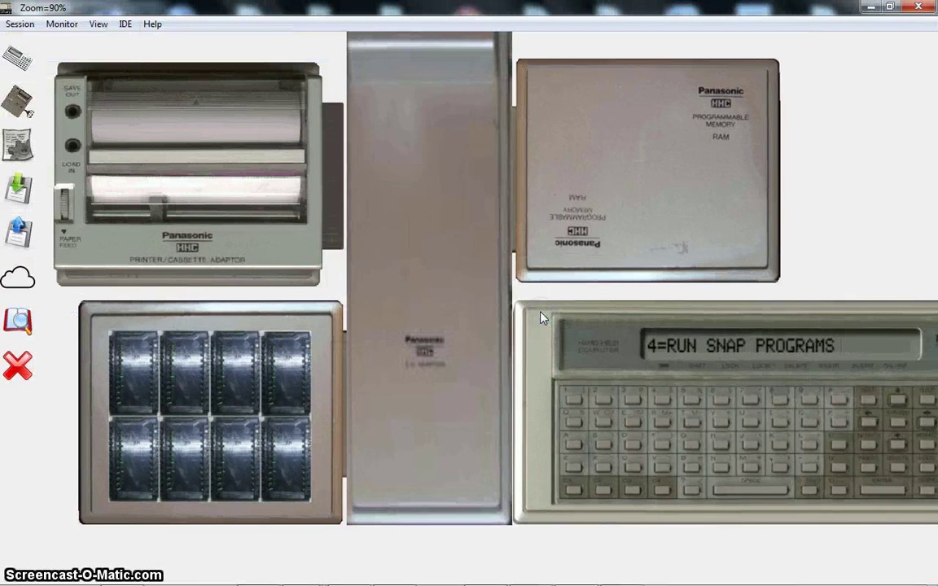
# Bring the whole handheld into view and display its I/O list to check the free memory
pyautogui.scroll(2, 541, 319)
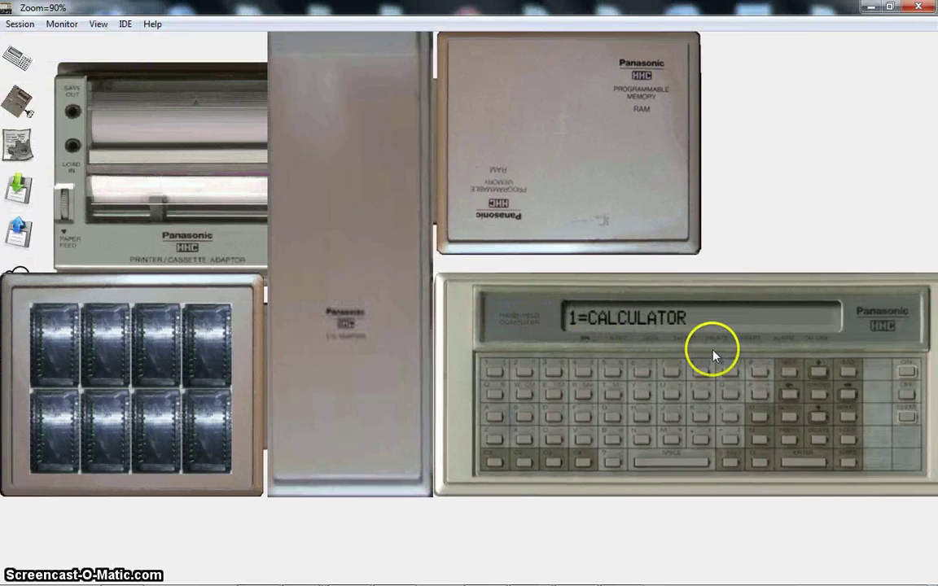
pyautogui.click(755, 388)
pyautogui.click(839, 371)
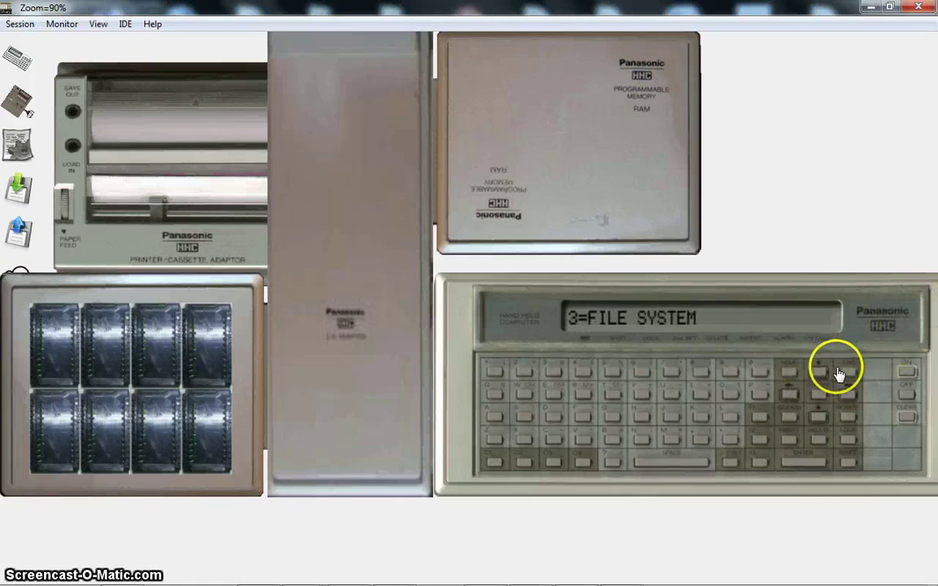
pyautogui.click(848, 375)
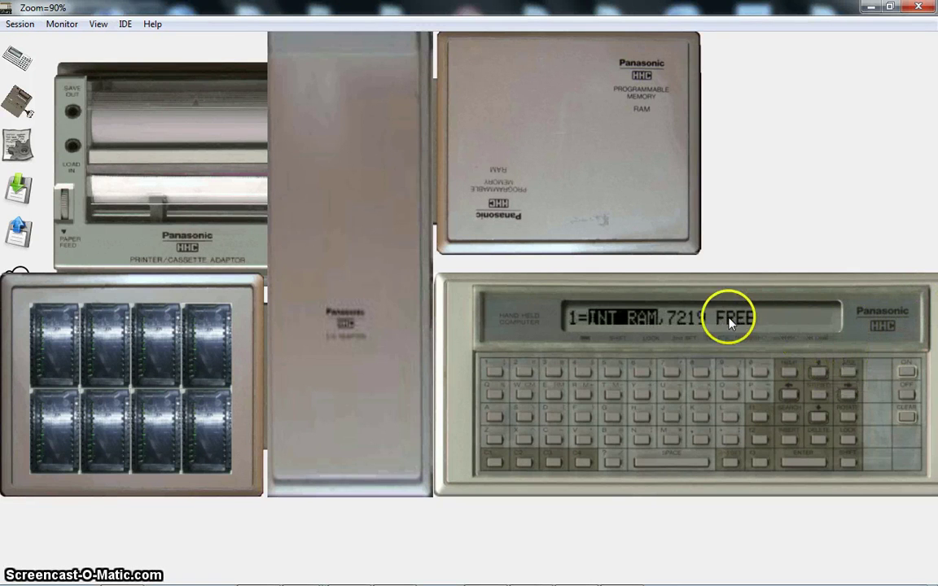
# Check the external RAM entry in the I/O list and link the printer/cassette adaptor to a 44-pin connector on the RL-P6001
pyautogui.press('Down')
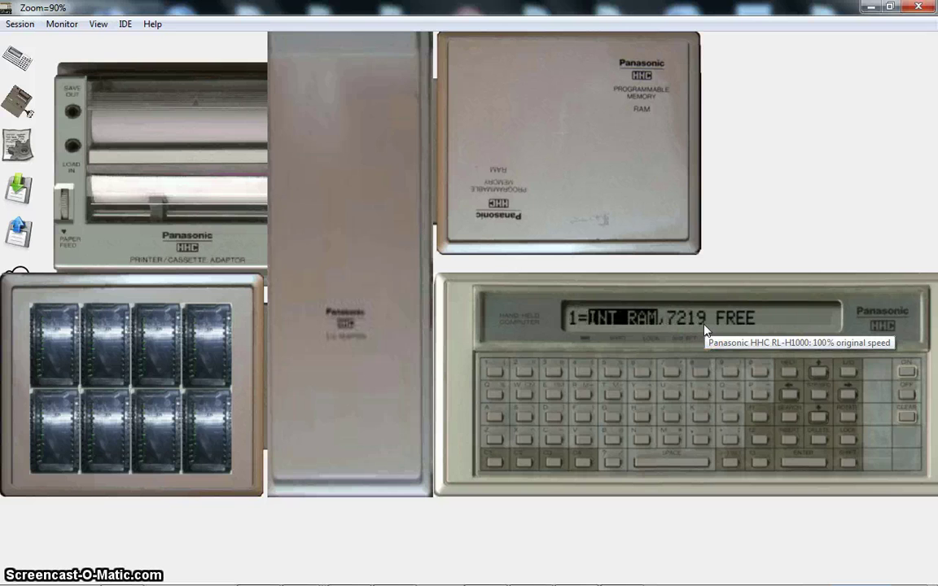
pyautogui.click(735, 362)
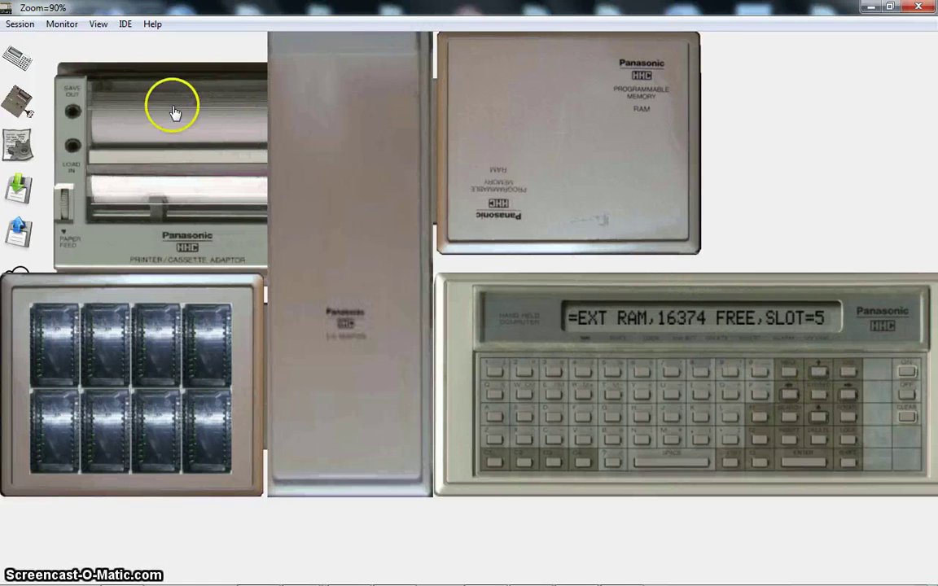
pyautogui.click(114, 261)
pyautogui.moveTo(114, 261); pyautogui.dragTo(65, 238)
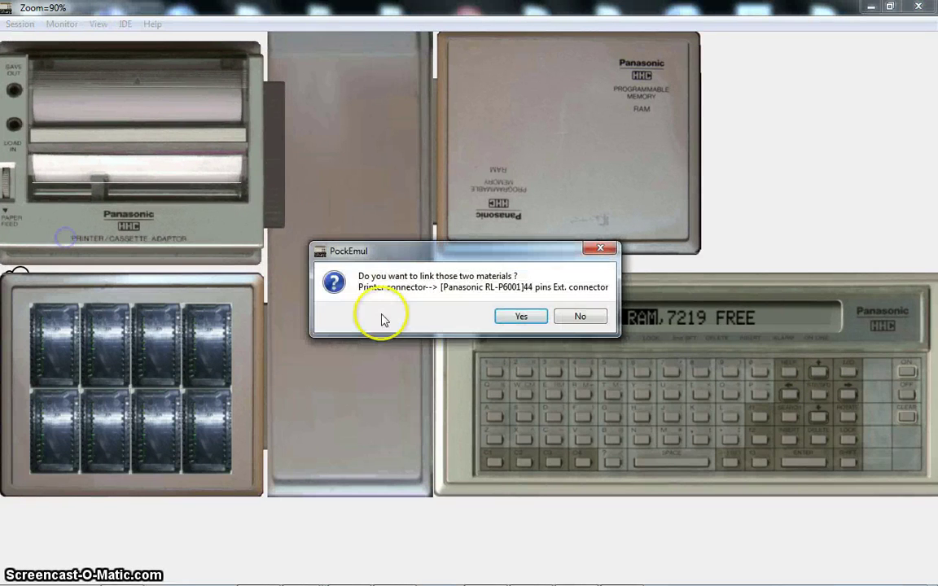
pyautogui.click(529, 317)
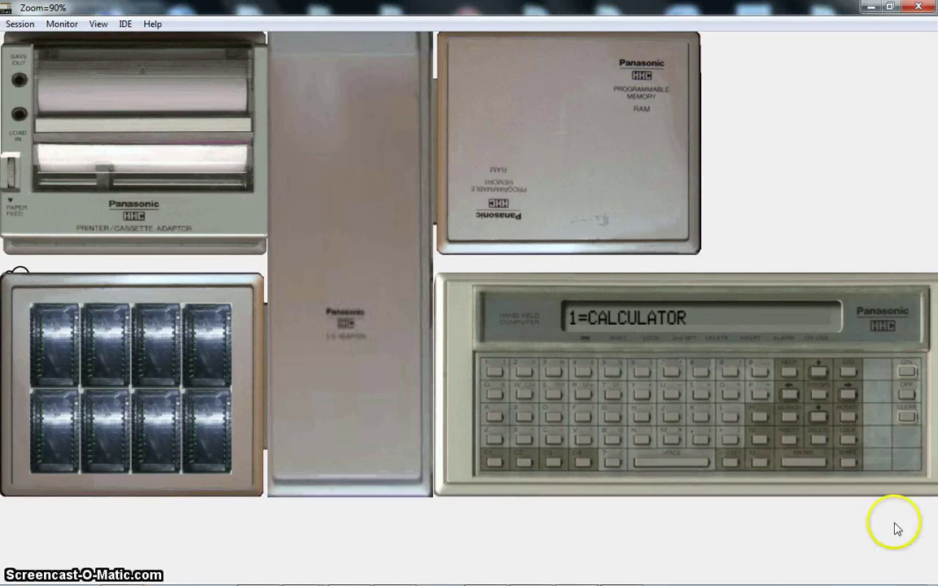
# Display the handheld's I/O list to check the entry for the linked printer, and return to the main menu
pyautogui.click(847, 372)
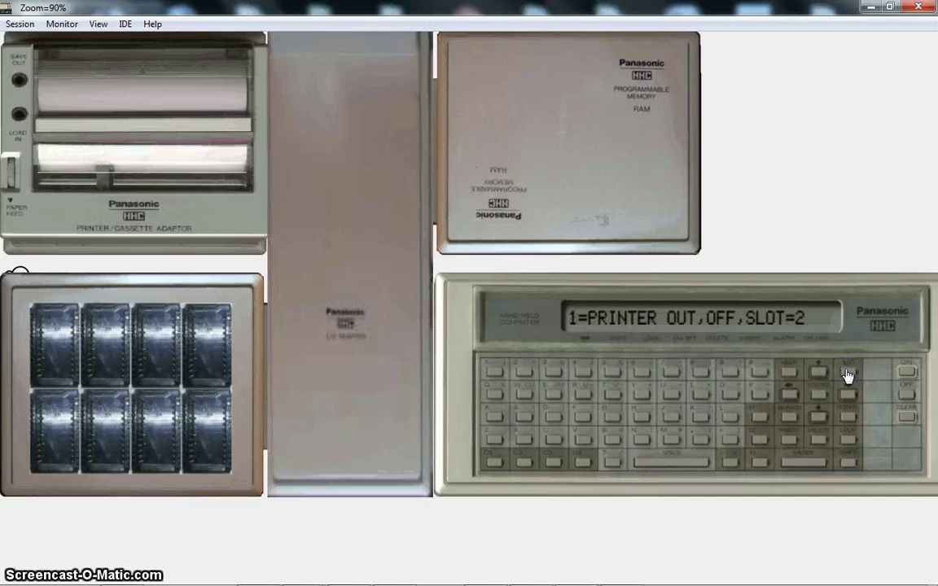
pyautogui.click(847, 374)
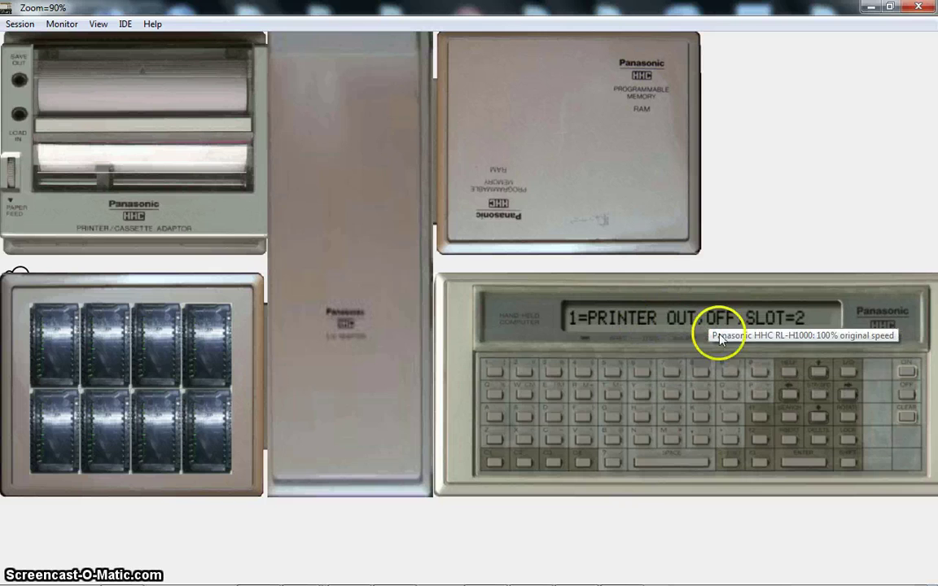
pyautogui.click(851, 371)
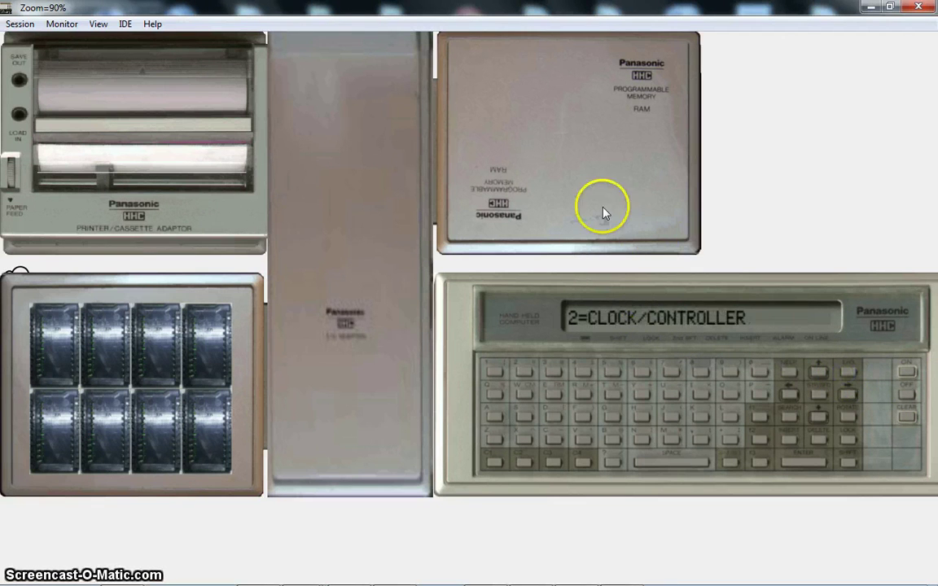
pyautogui.click(853, 376)
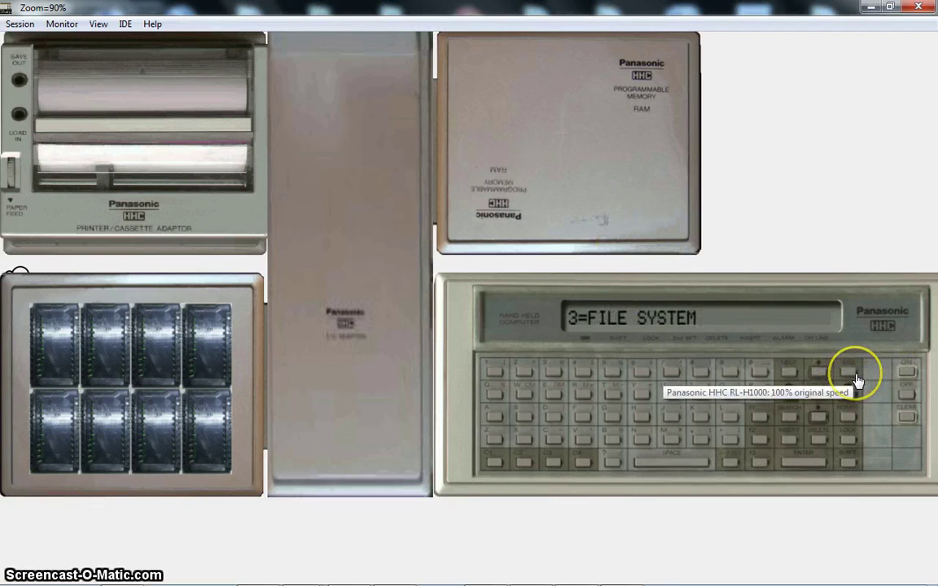
# Close the RL-P9003 programmable memory to remove it from the setup
pyautogui.rightClick(515, 241)
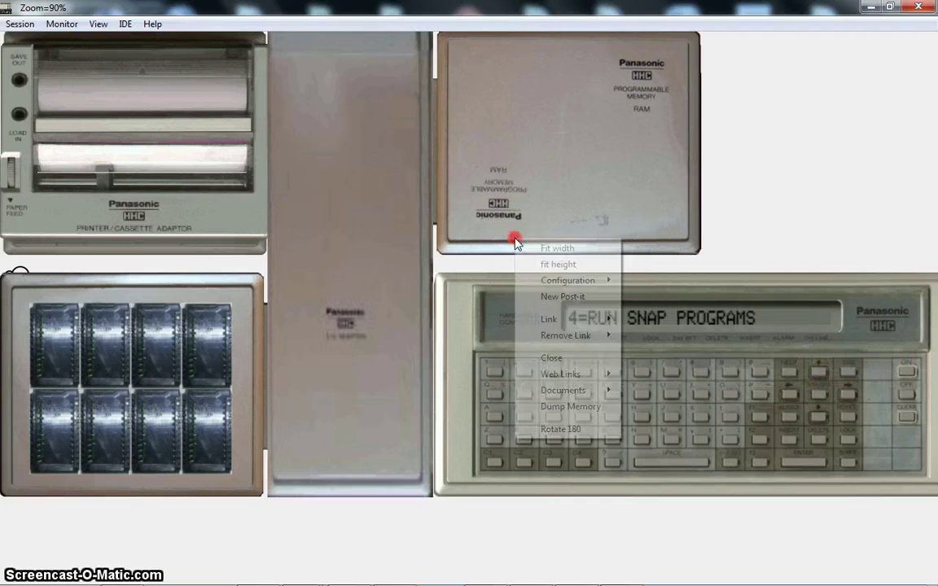
pyautogui.click(562, 358)
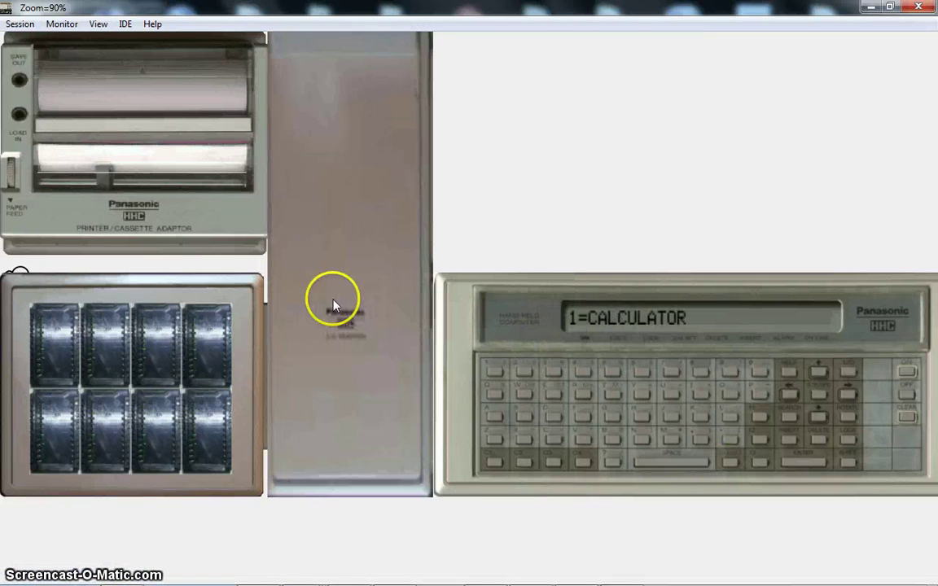
# Load compteur.bin as an external capsule file into the first socket of the EPROM expander's upper row
pyautogui.click(52, 353)
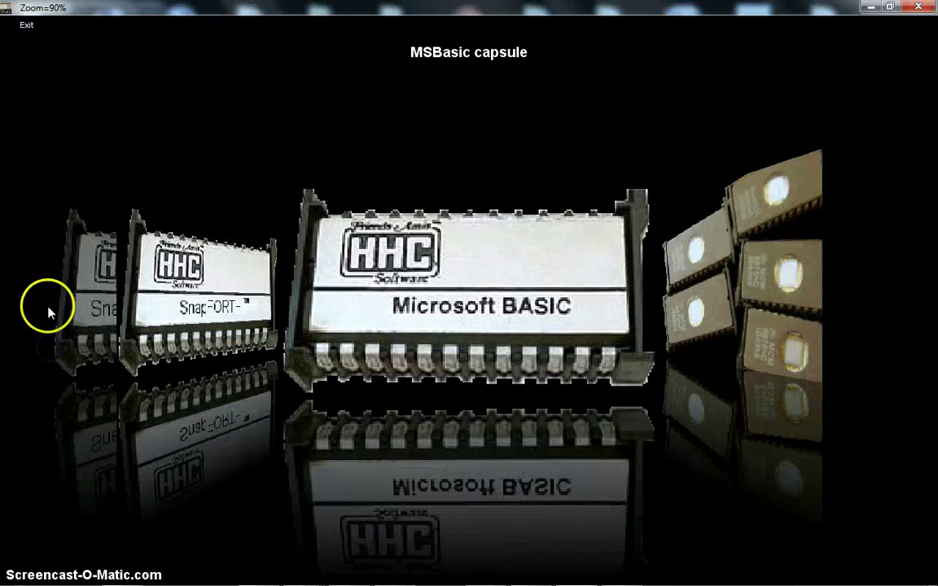
pyautogui.click(226, 294)
pyautogui.click(226, 293)
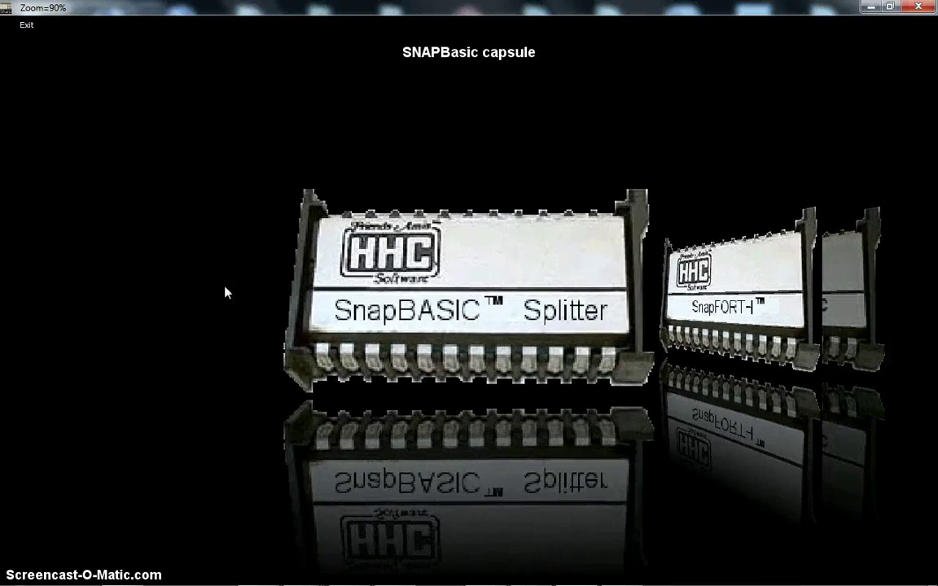
pyautogui.press('Right')
pyautogui.press('Right')
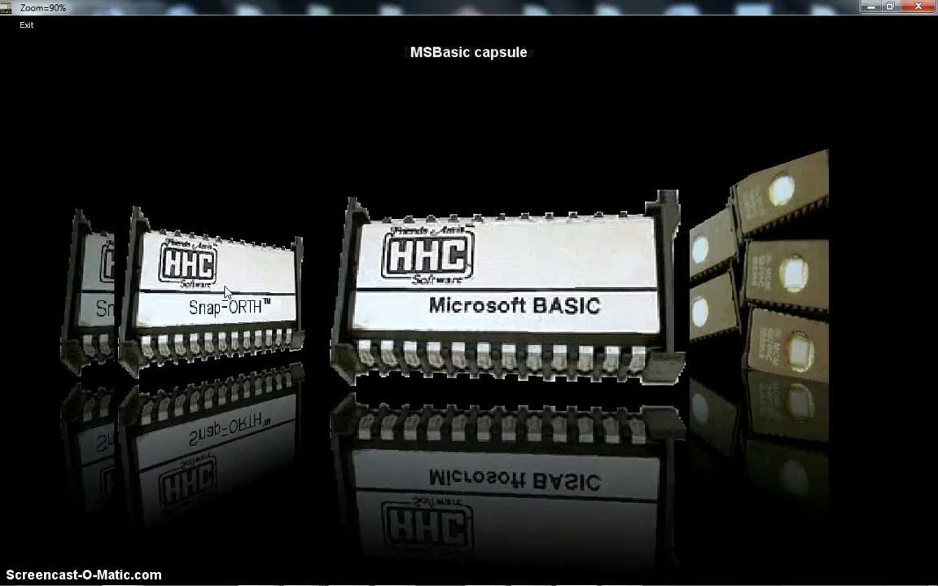
pyautogui.press('Right')
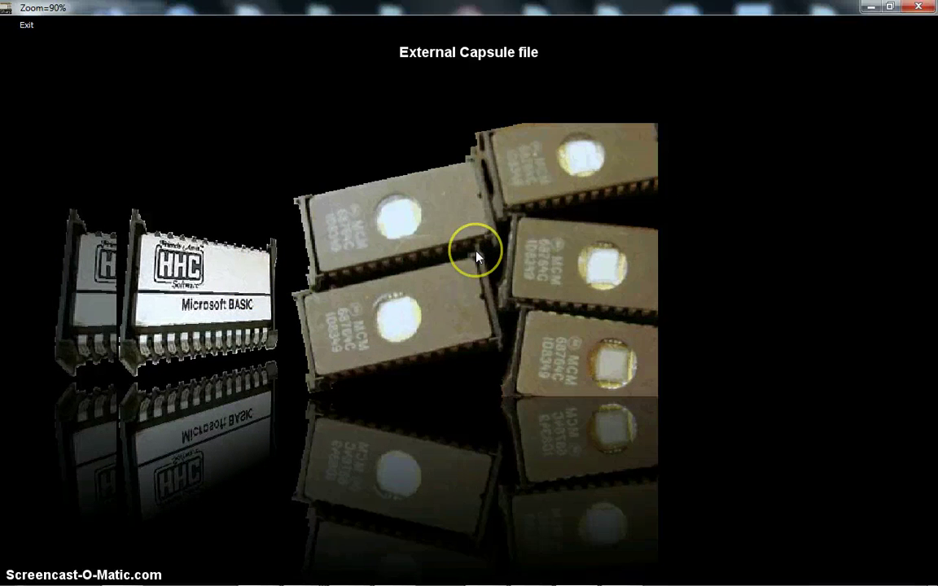
pyautogui.click(597, 220)
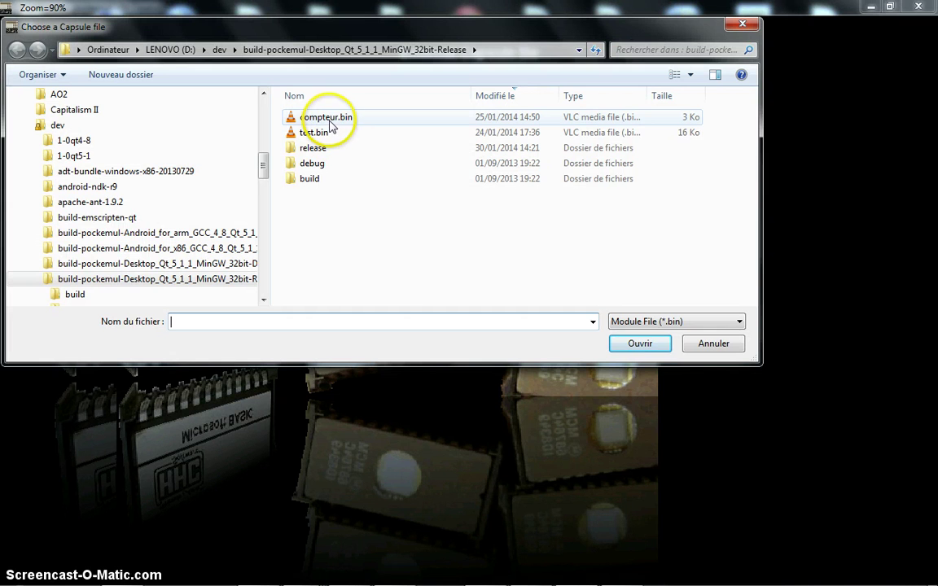
pyautogui.doubleClick(326, 117)
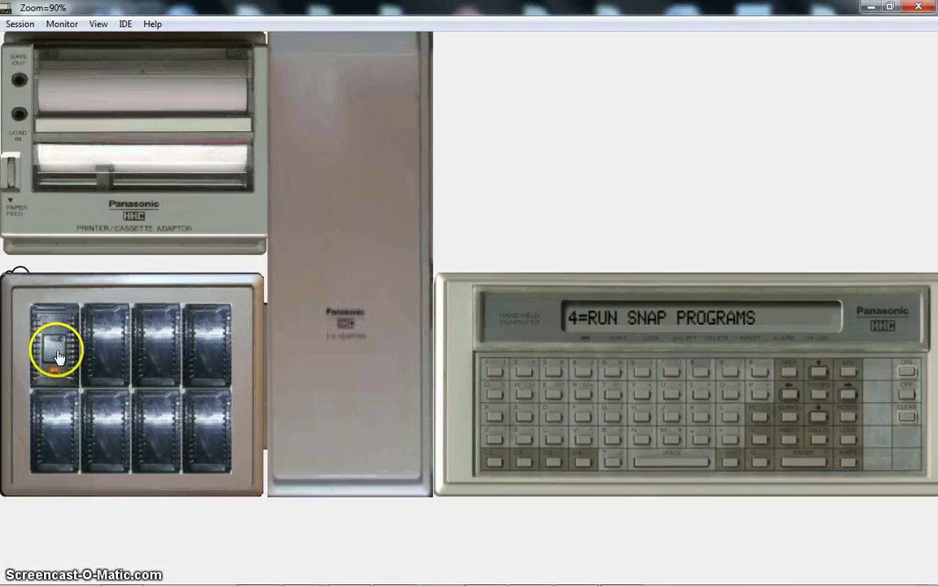
# Load test.bin as an external capsule file into the second socket of the expander's upper row
pyautogui.click(105, 359)
pyautogui.scroll(-1, 485, 401)
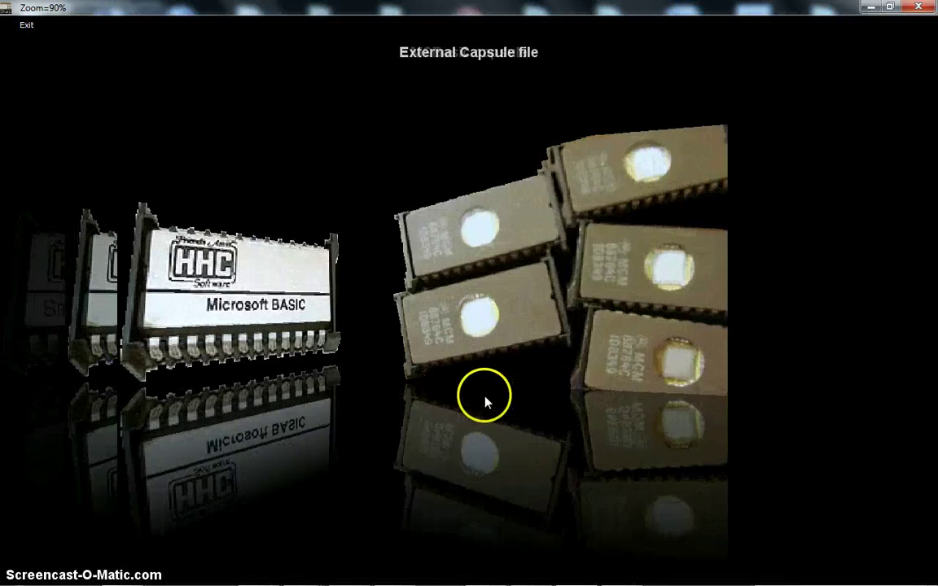
pyautogui.scroll(1, 484, 401)
pyautogui.scroll(-1, 466, 341)
pyautogui.scroll(2, 466, 340)
pyautogui.scroll(-1, 466, 340)
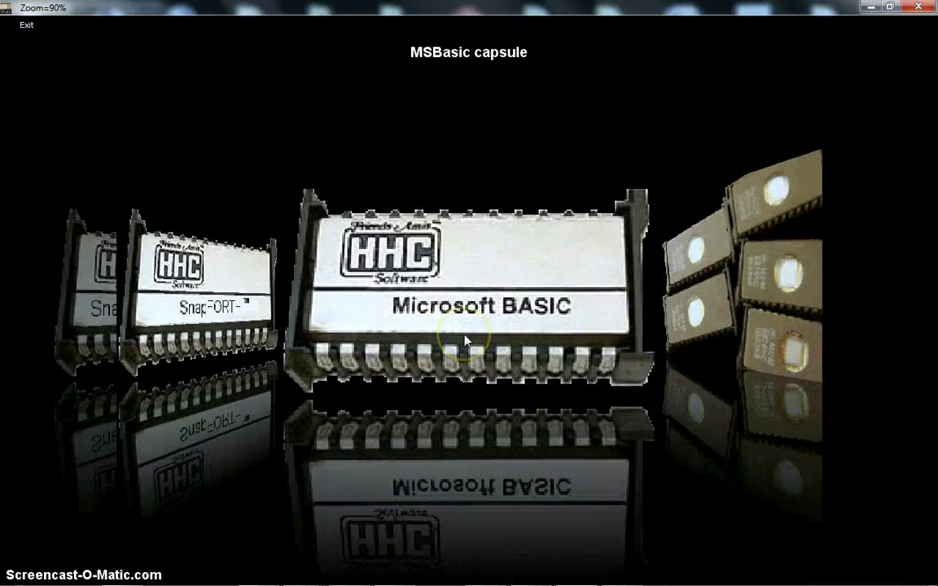
pyautogui.scroll(-1, 465, 341)
pyautogui.click(464, 256)
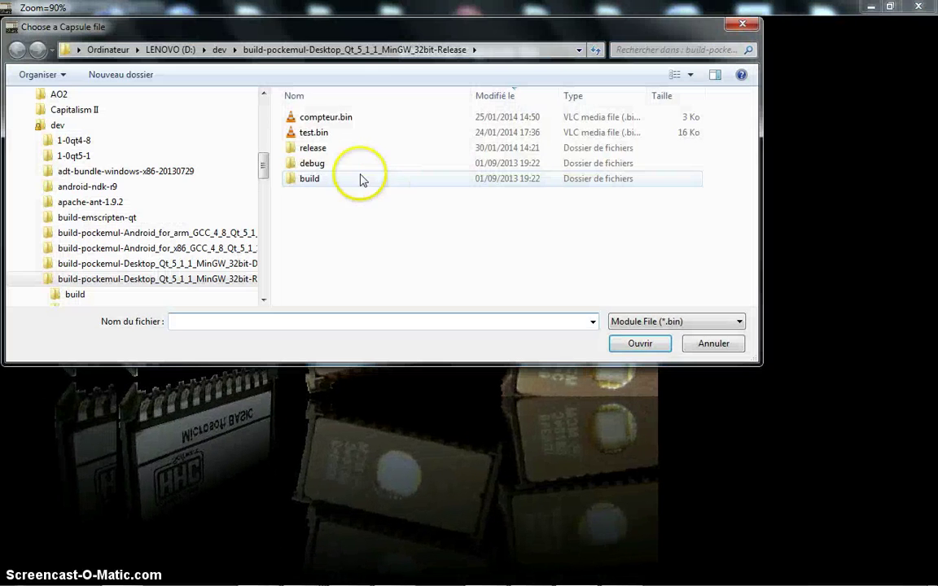
pyautogui.doubleClick(358, 132)
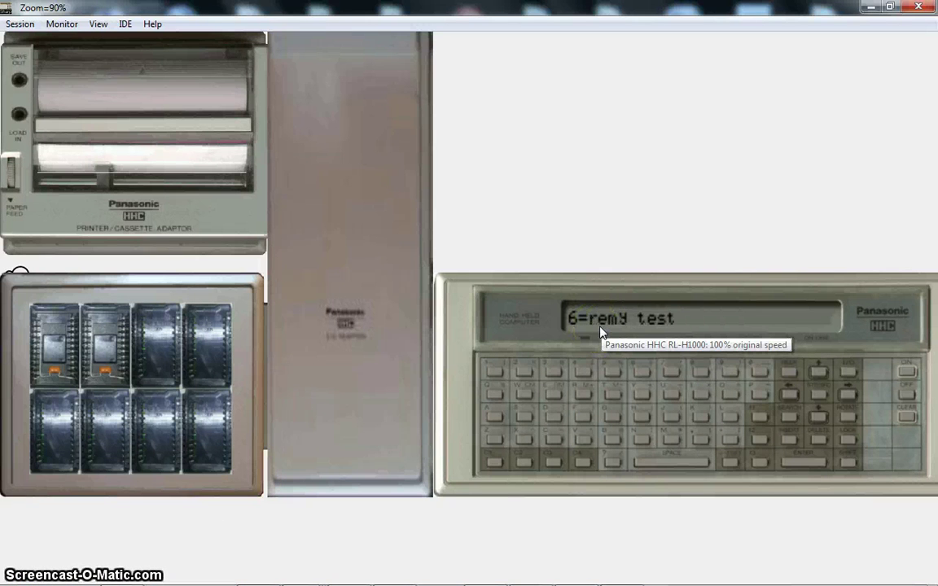
# Run program 5 from the handheld's main menu twice, clearing it each time to return to the menu
pyautogui.click(615, 376)
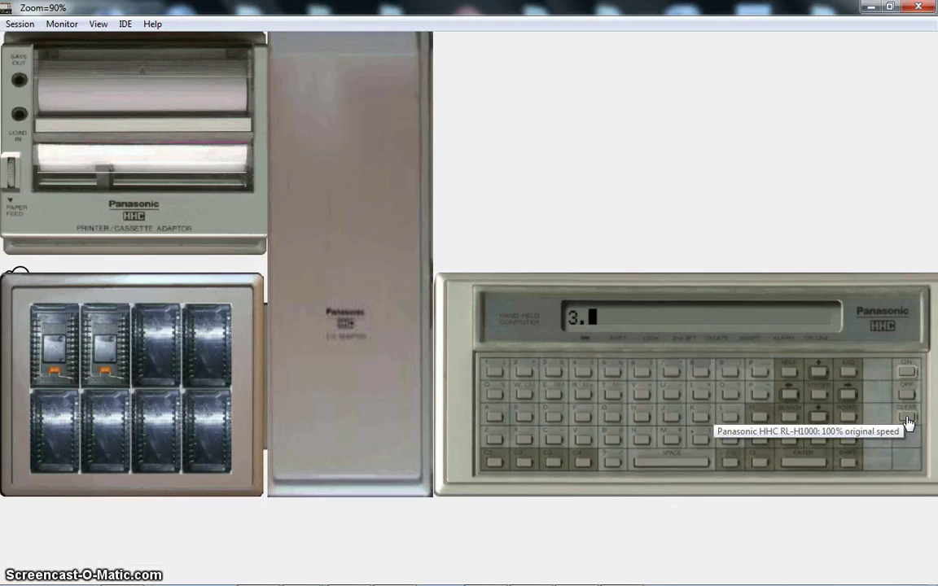
pyautogui.click(907, 418)
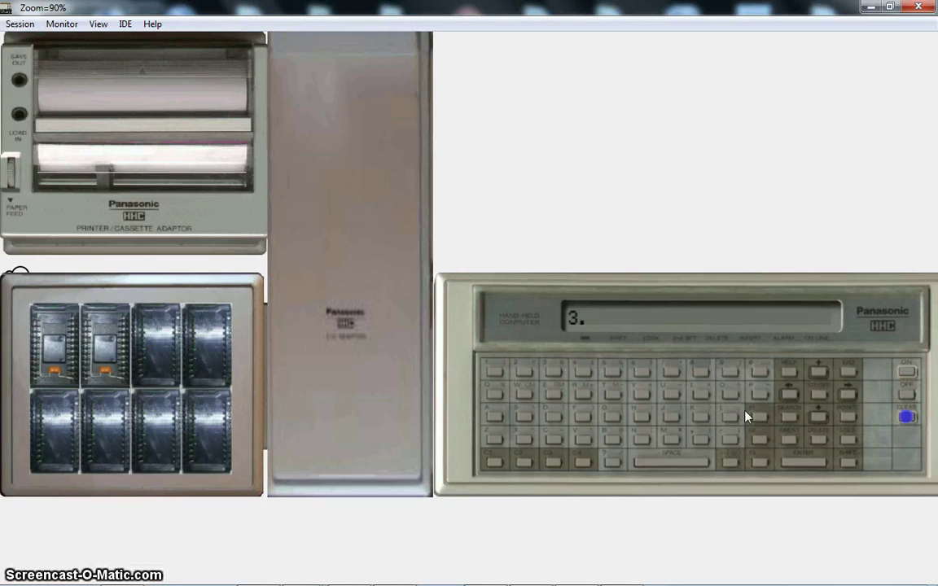
pyautogui.click(612, 379)
pyautogui.click(612, 379)
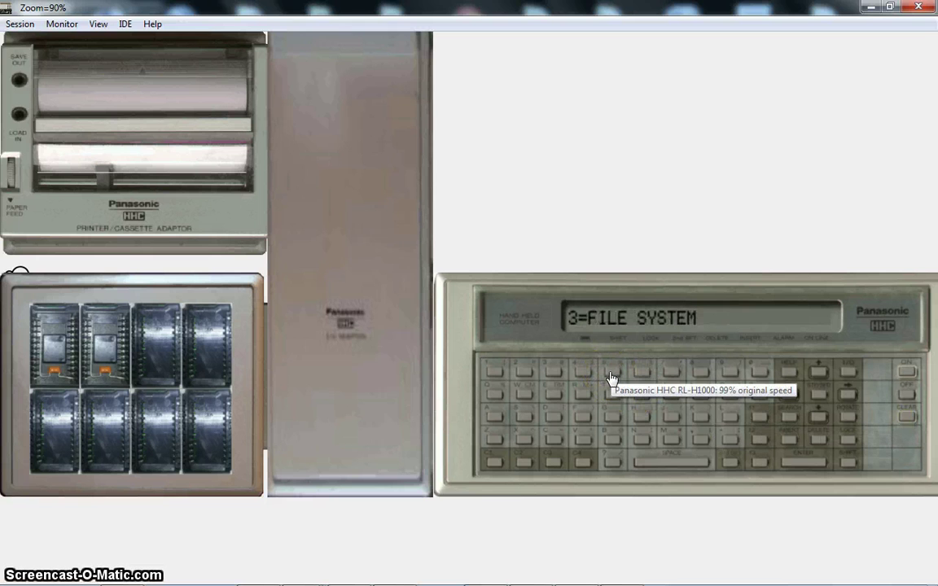
pyautogui.click(608, 374)
pyautogui.click(623, 304)
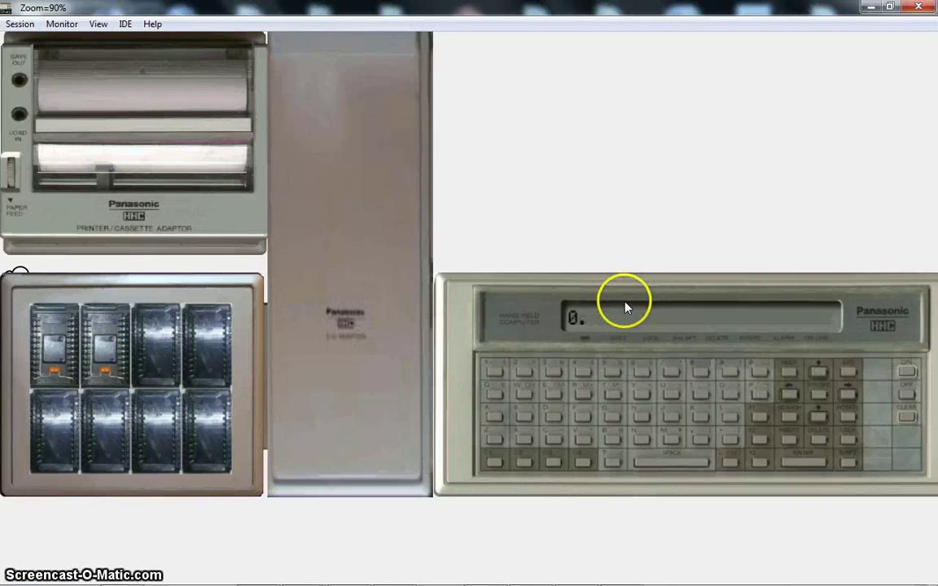
pyautogui.click(592, 388)
pyautogui.click(907, 417)
pyautogui.click(906, 417)
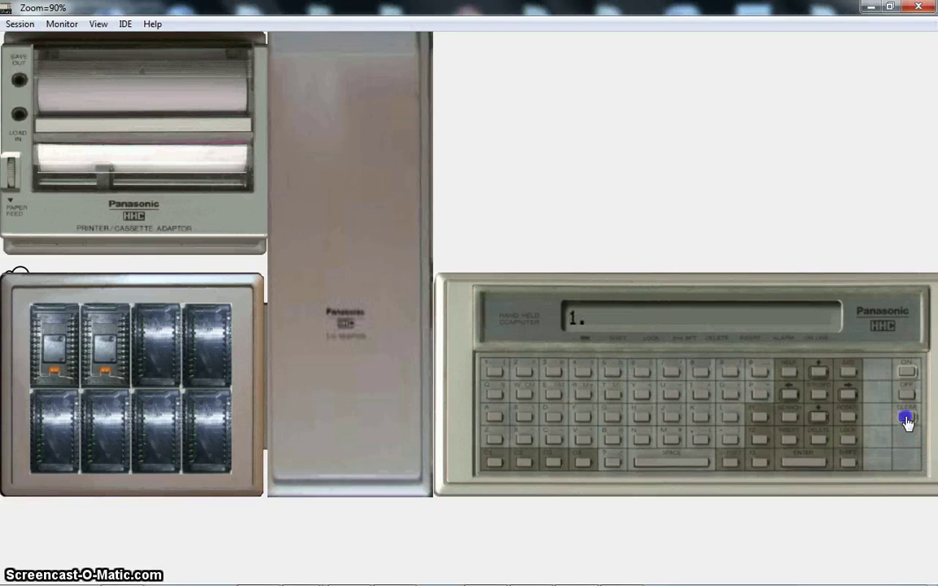
# Run program 6 from the handheld's main menu to produce a printout, and clear it to return to the menu
pyautogui.click(640, 372)
pyautogui.click(647, 380)
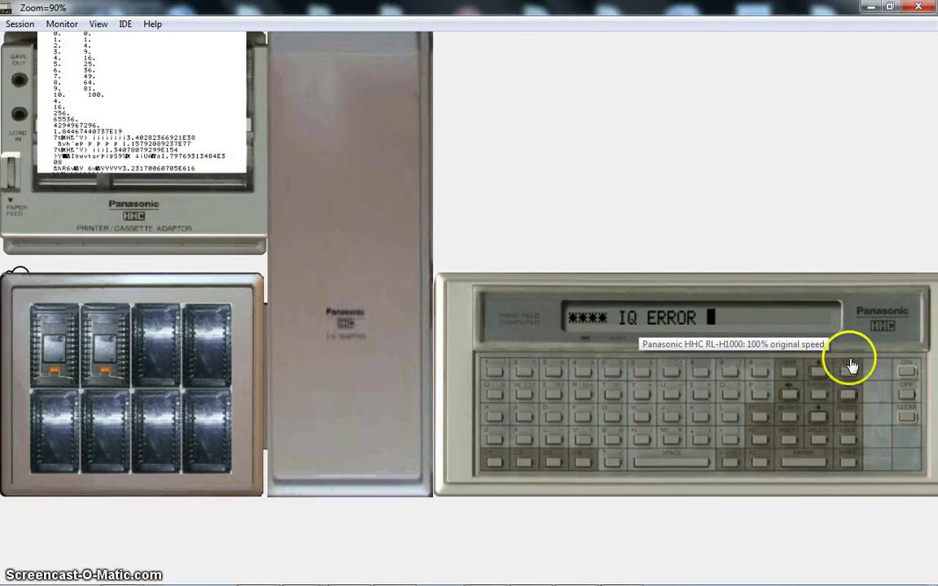
pyautogui.click(909, 415)
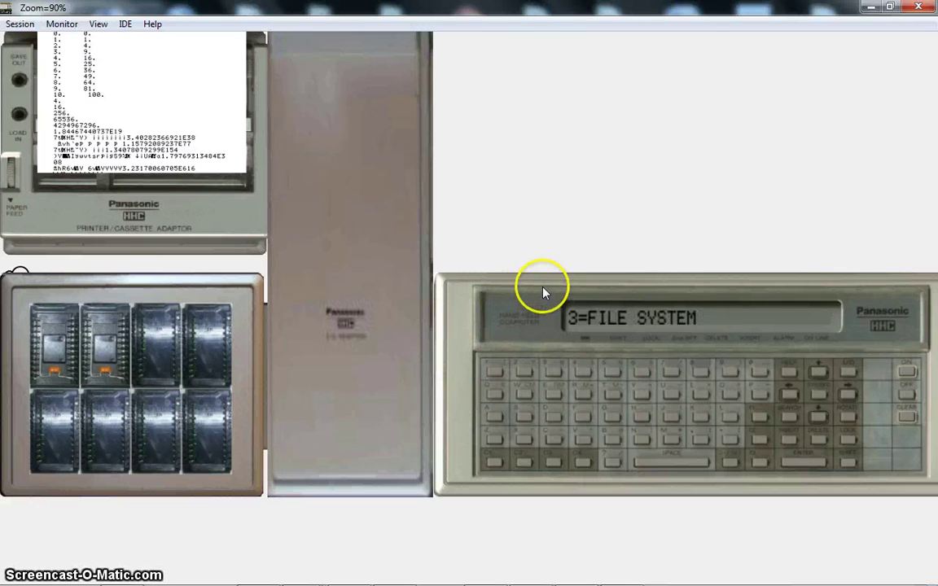
# Turn the handheld over to its back and open the cover of the capsule compartment
pyautogui.click(644, 285)
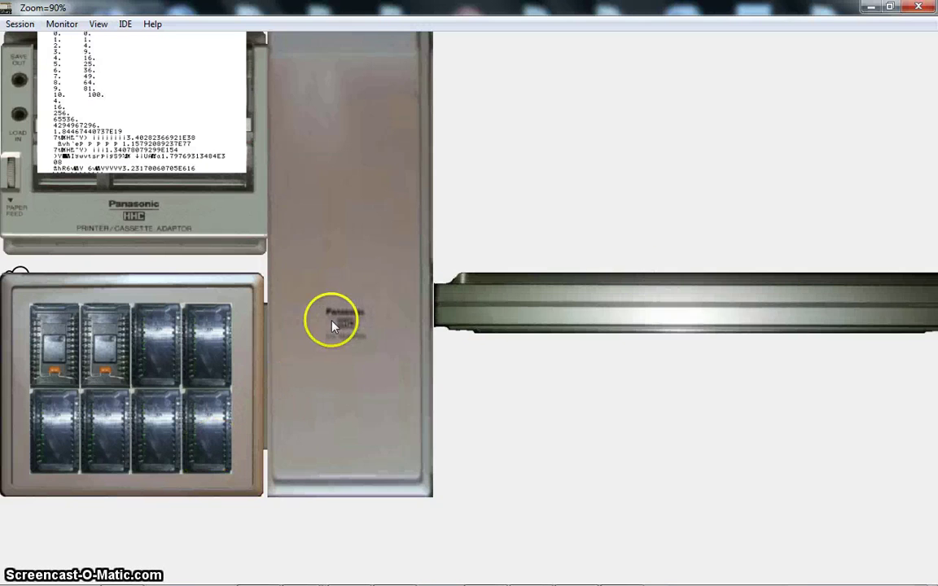
pyautogui.click(719, 290)
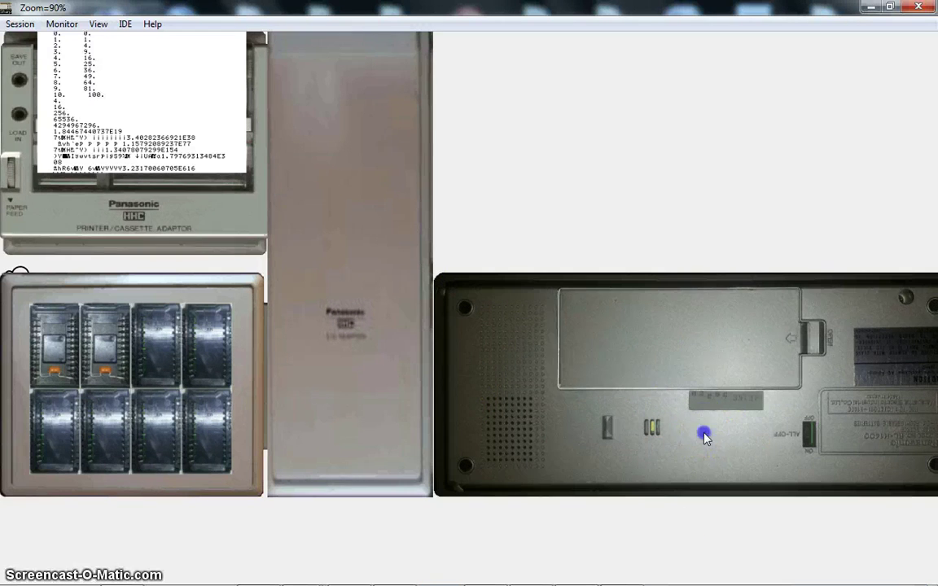
pyautogui.moveTo(704, 434); pyautogui.dragTo(550, 429)
pyautogui.scroll(1, 584, 429)
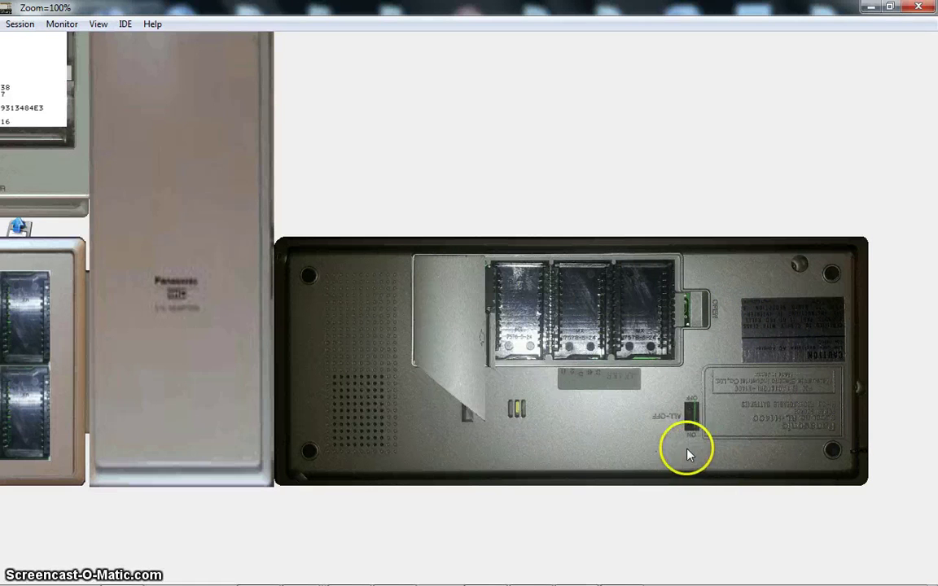
# Insert the SNAPBasic capsule into the middle socket of the handheld's capsule compartment
pyautogui.click(580, 329)
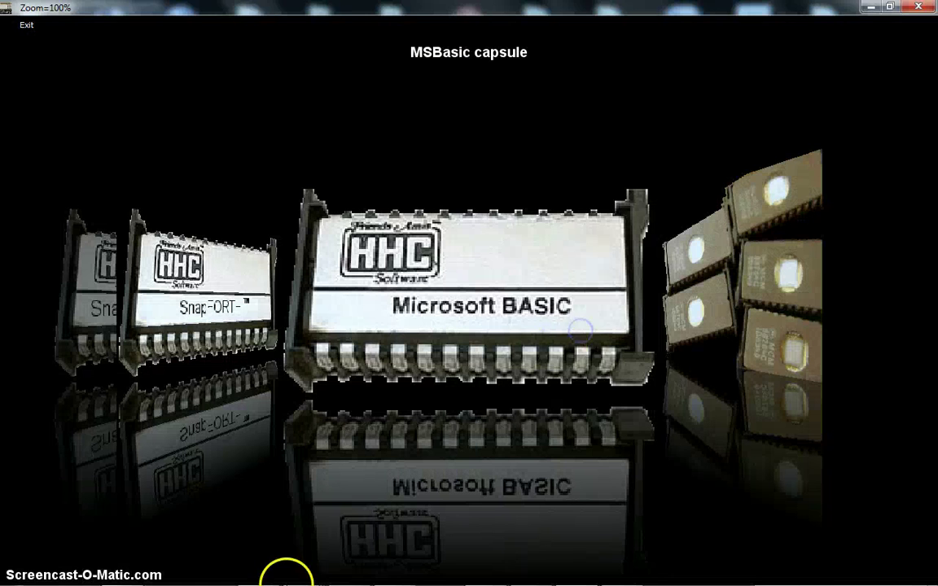
pyautogui.click(17, 468)
pyautogui.click(107, 469)
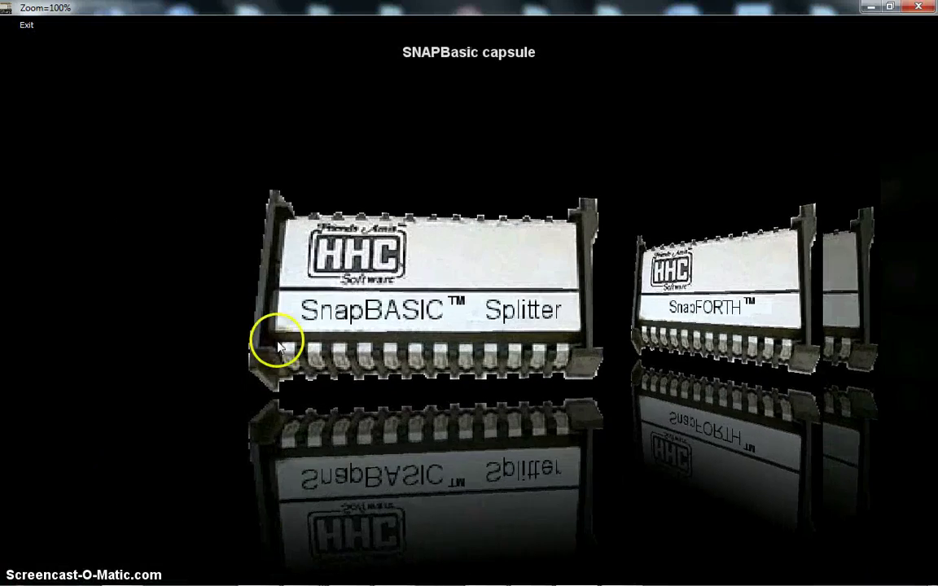
pyautogui.click(341, 325)
# Insert another built-in capsule into the socket nearest the OPEN latch and close the compartment cover
pyautogui.click(616, 317)
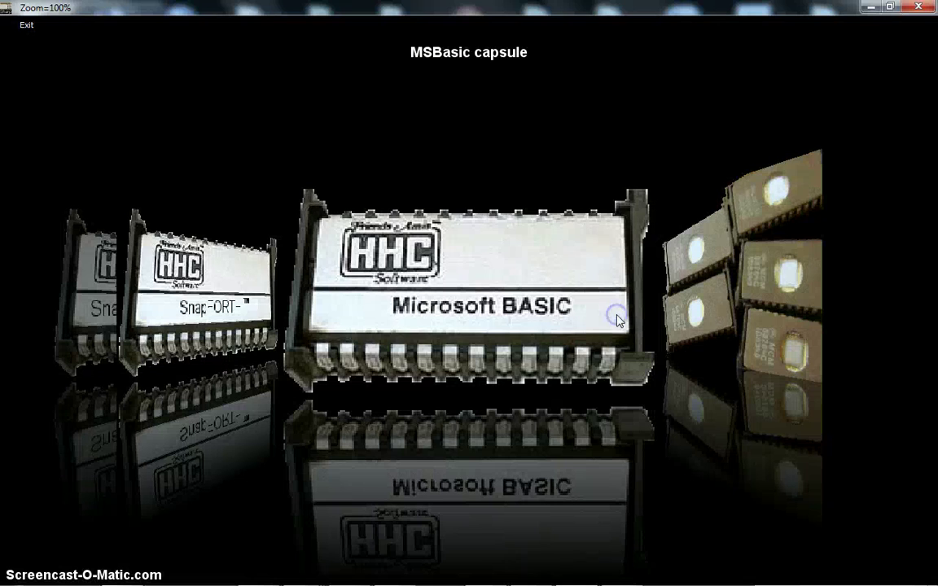
pyautogui.scroll(1, 414, 273)
pyautogui.click(414, 274)
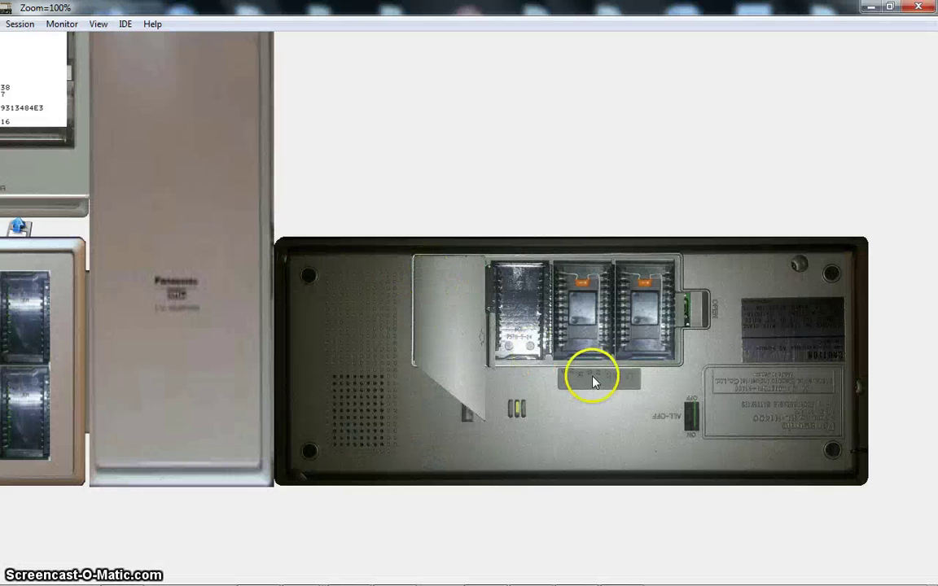
pyautogui.click(689, 306)
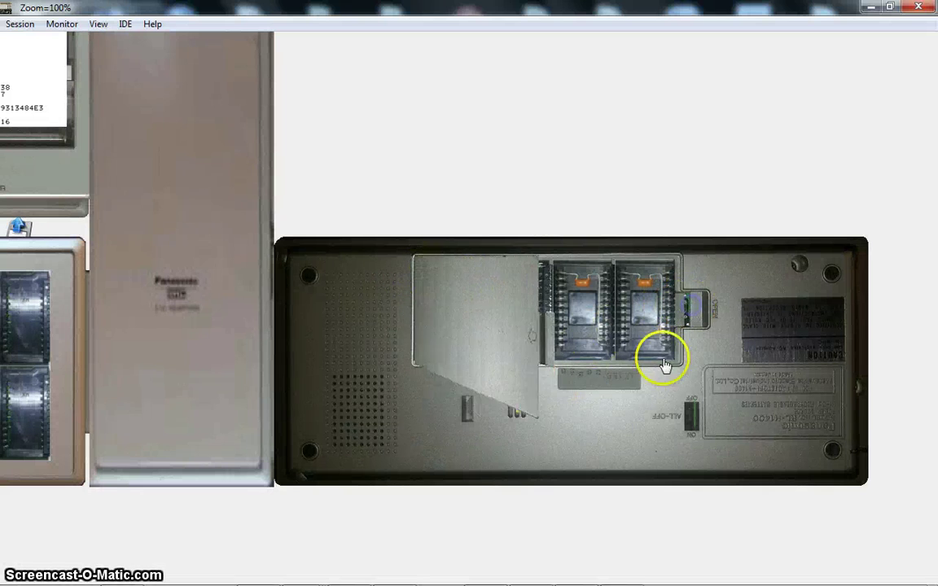
# Turn the handheld back to its front and check the programs listed in its main menu
pyautogui.click(552, 471)
pyautogui.click(504, 281)
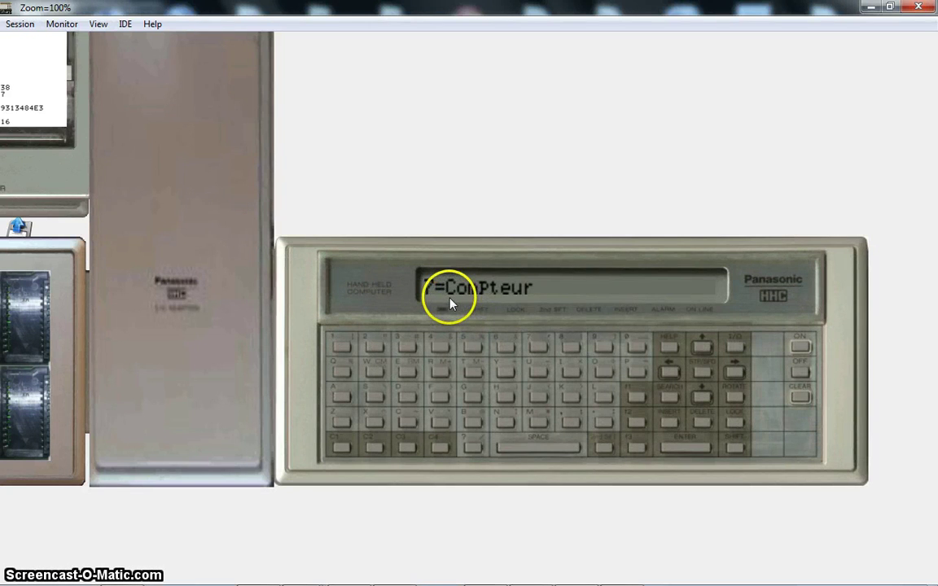
pyautogui.click(429, 285)
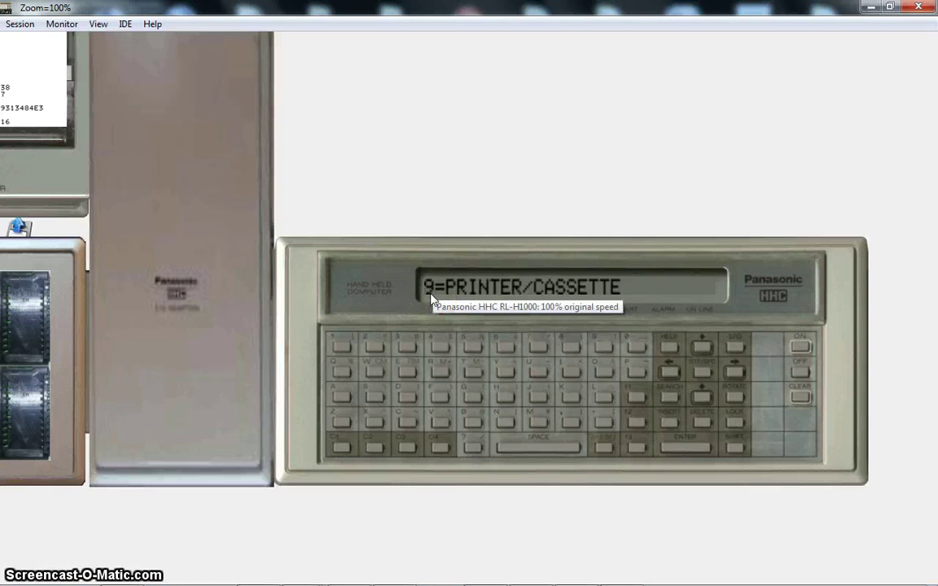
pyautogui.click(434, 298)
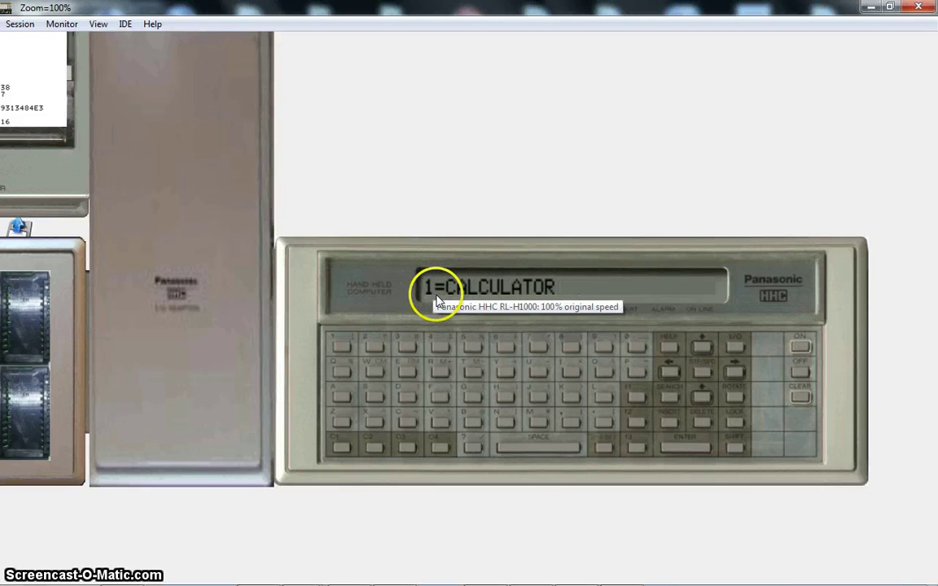
# Add the Panasonic RL-P9003R 16Ko ROM Simulator extension to the workspace
pyautogui.moveTo(247, 316); pyautogui.dragTo(388, 342)
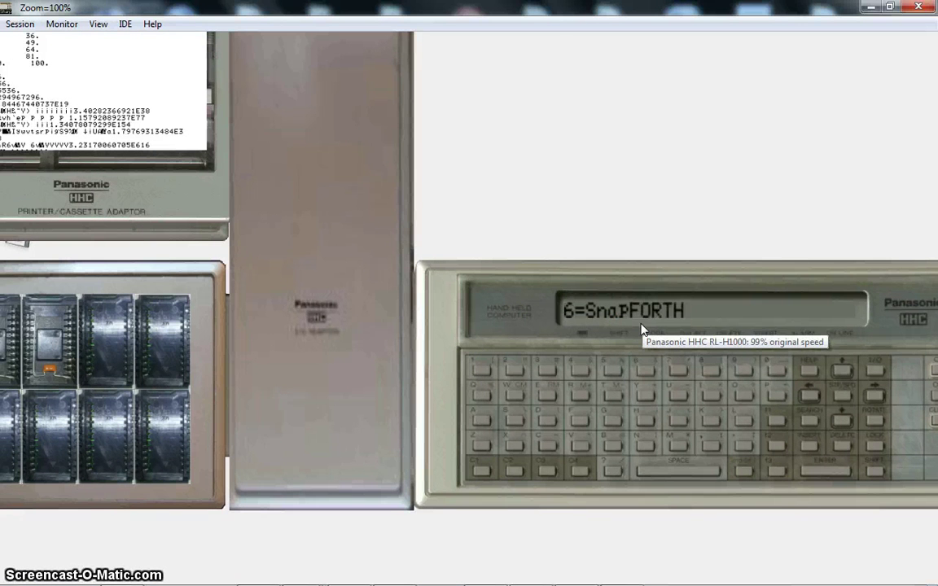
pyautogui.moveTo(318, 345); pyautogui.dragTo(376, 367)
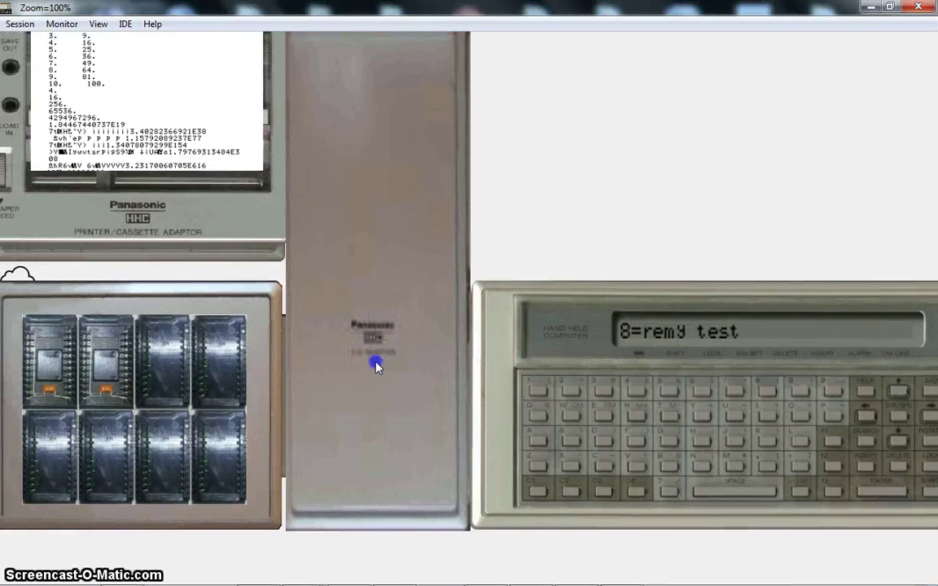
pyautogui.moveTo(349, 204); pyautogui.dragTo(392, 211)
pyautogui.scroll(-2, 365, 222)
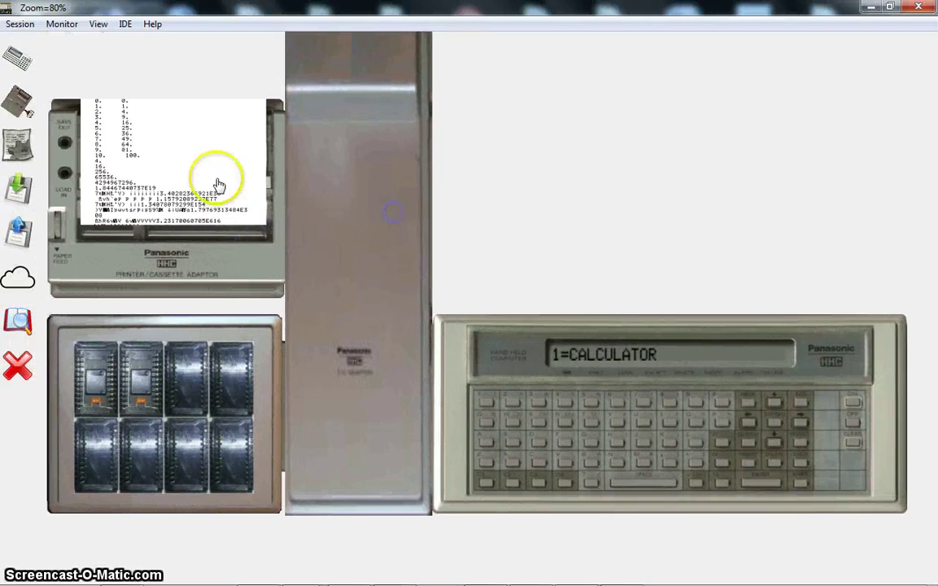
pyautogui.click(18, 99)
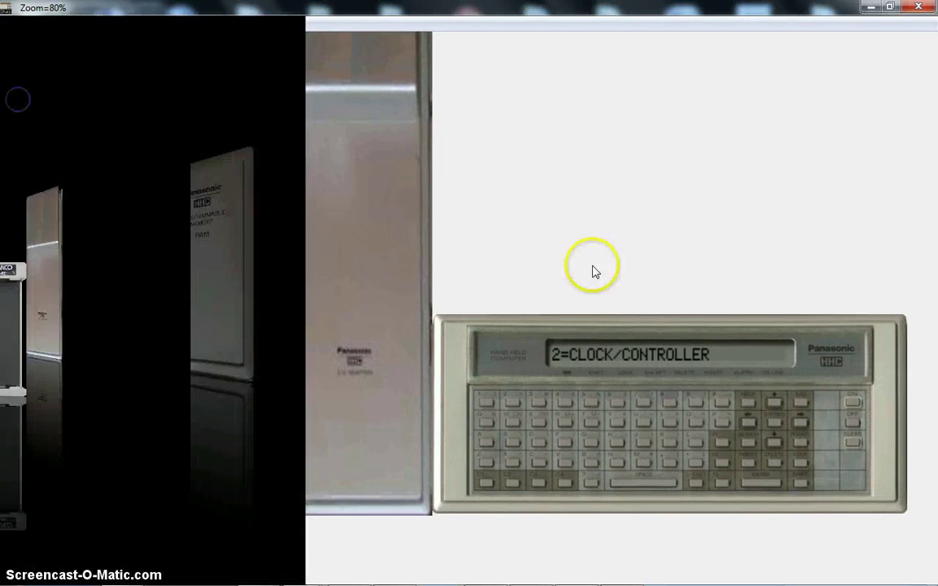
pyautogui.scroll(-4, 548, 273)
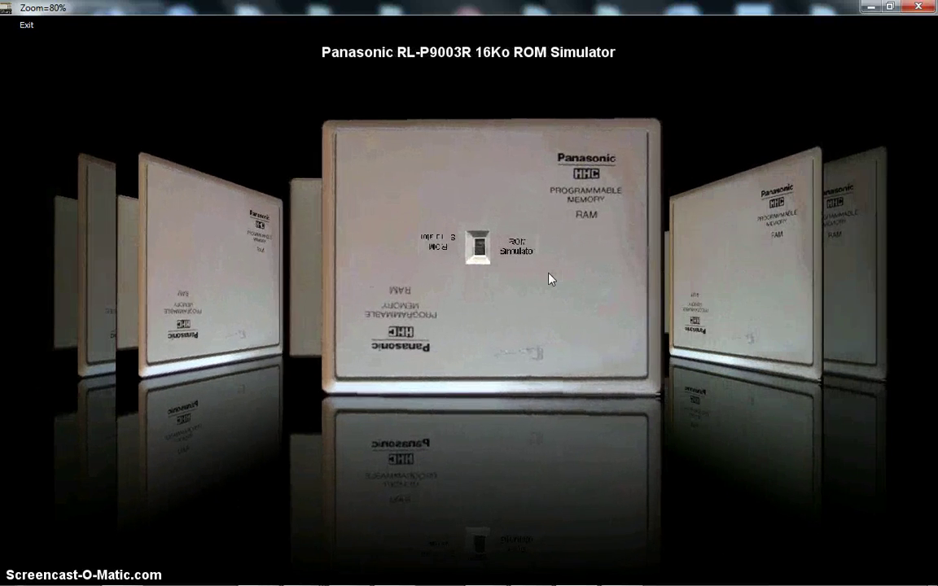
pyautogui.click(539, 272)
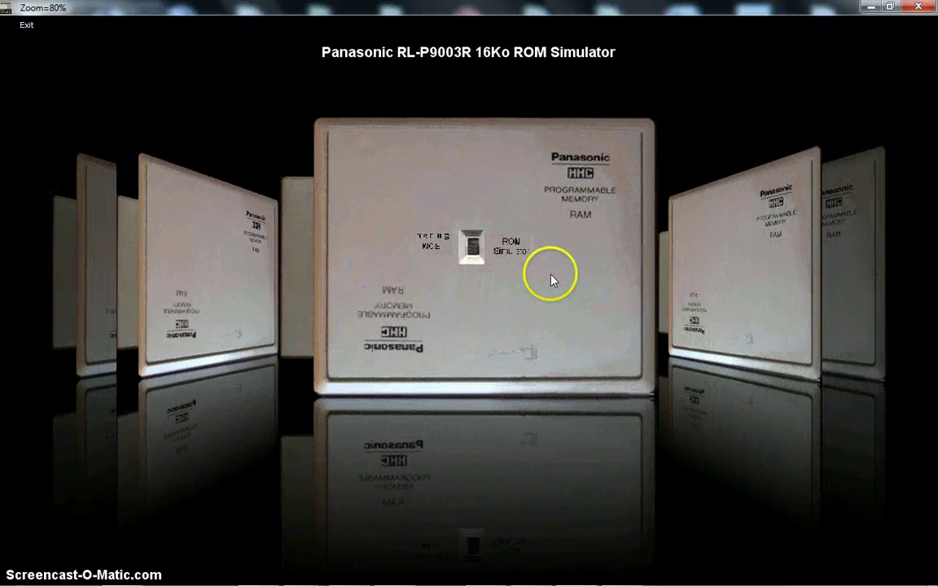
pyautogui.click(551, 281)
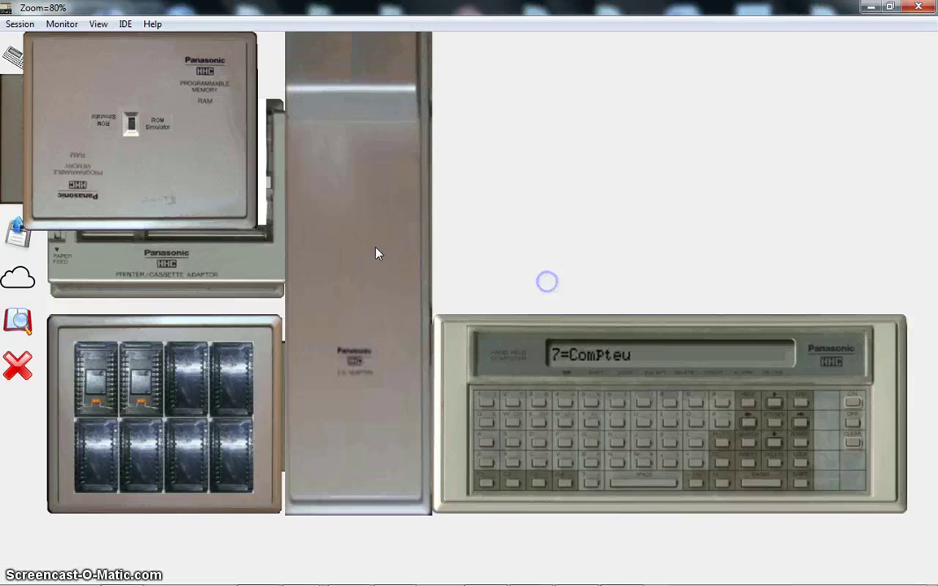
# Place the ROM Simulator beside the adapter above the handheld and link it to the Panasonic RL-P6001's 44-pin extension connector
pyautogui.click(140, 188)
pyautogui.moveTo(140, 188); pyautogui.dragTo(553, 246)
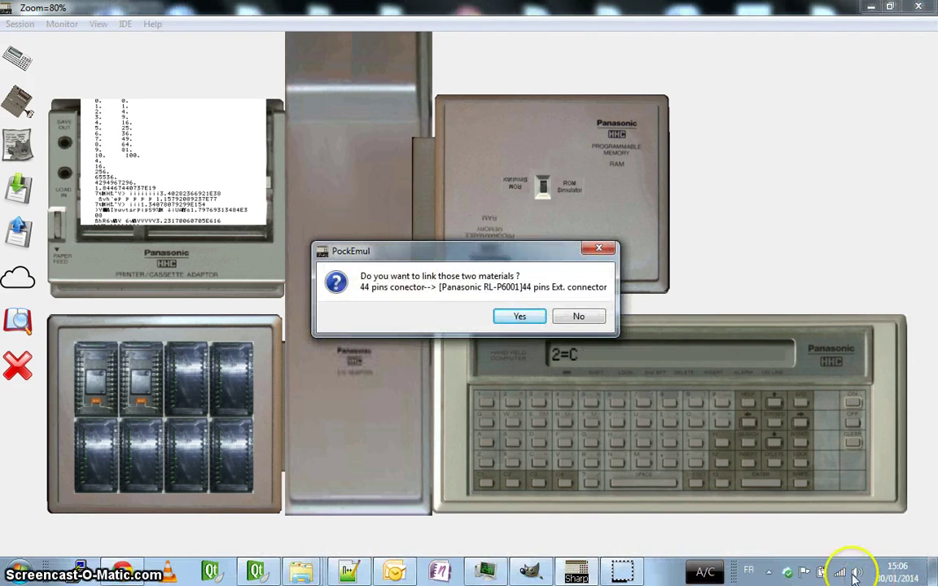
pyautogui.click(524, 317)
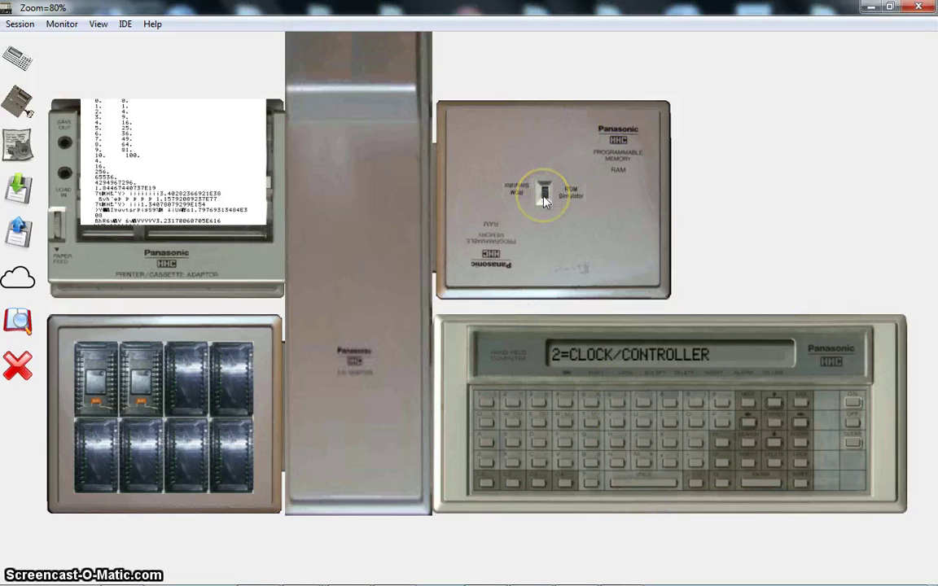
# Examine the ROM Simulator's mode switch and its ROM Switch and ROM Save options
pyautogui.rightClick(580, 231)
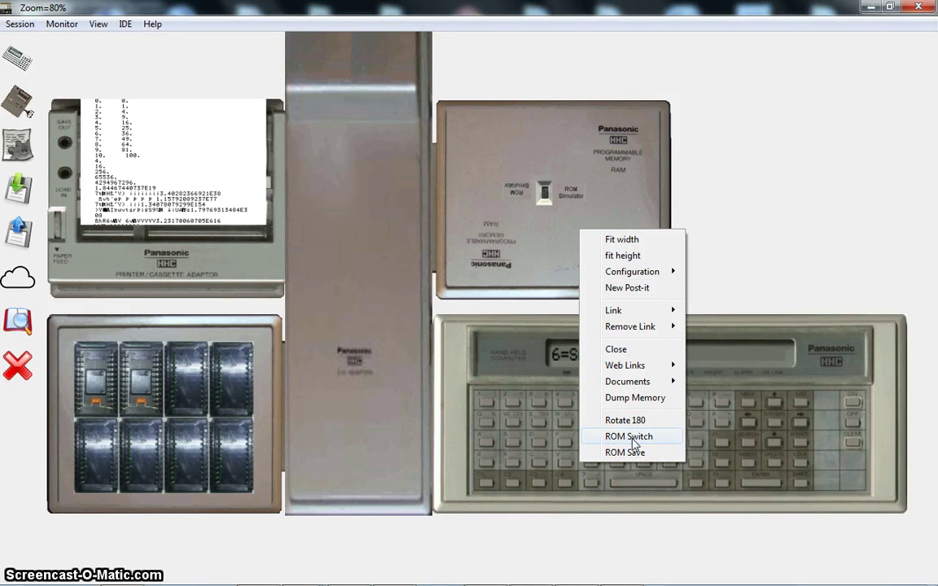
pyautogui.click(649, 188)
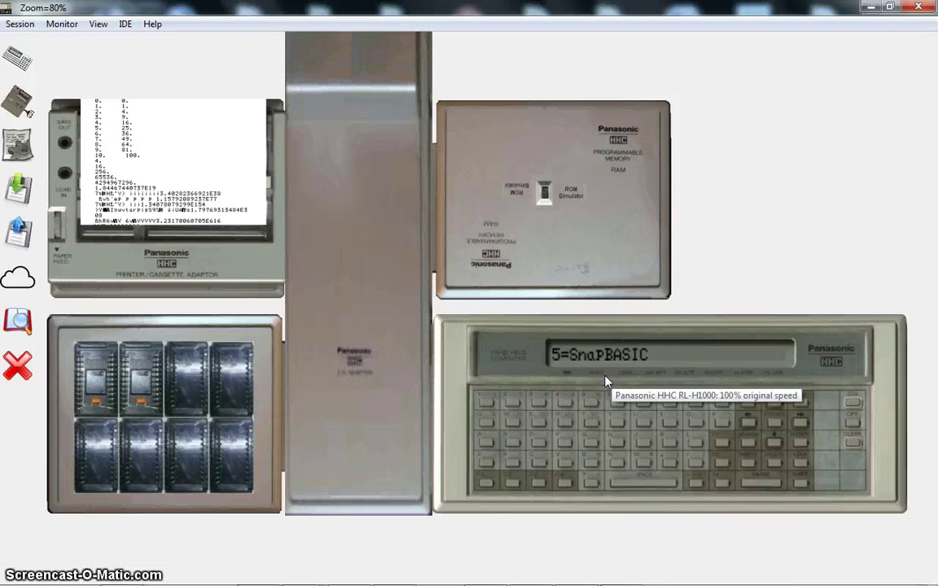
pyautogui.click(582, 376)
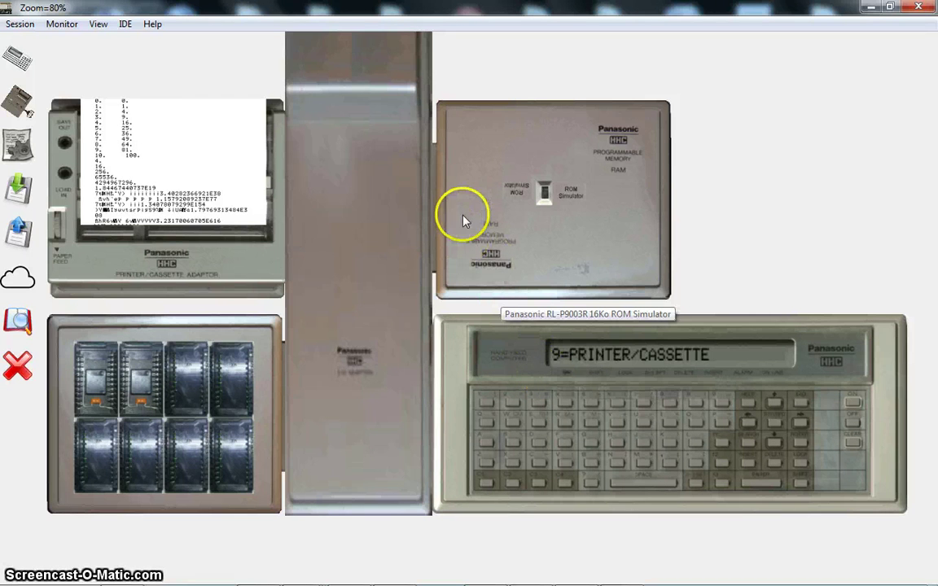
pyautogui.click(544, 196)
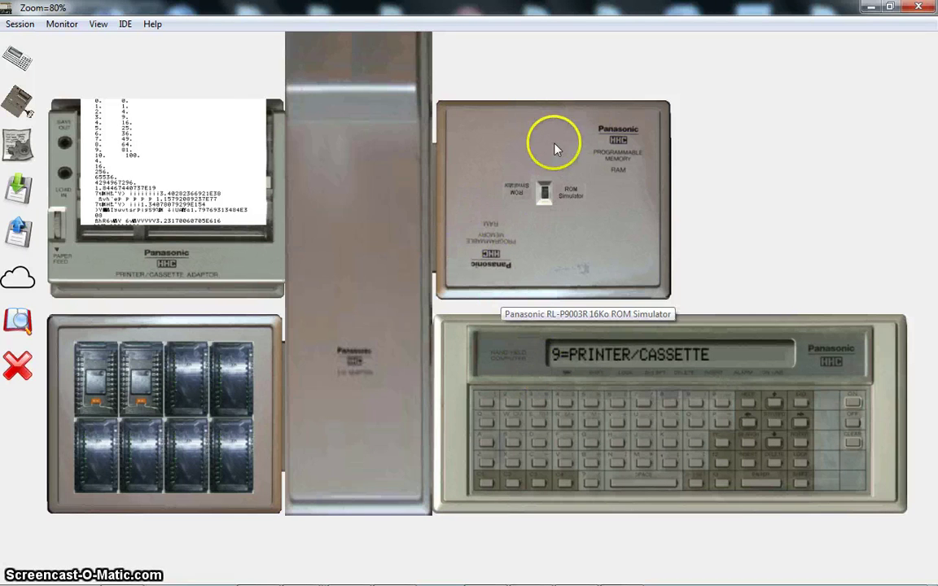
pyautogui.rightClick(592, 229)
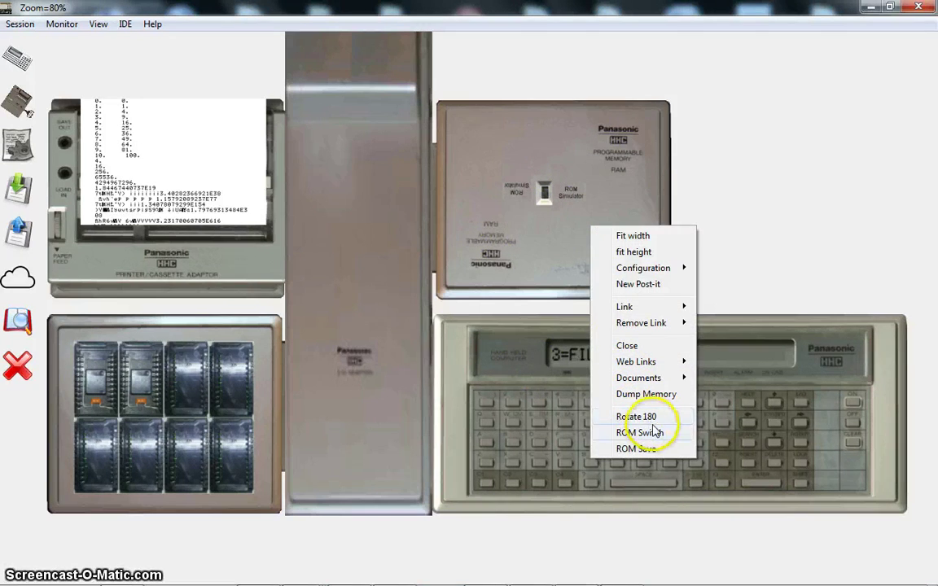
pyautogui.click(476, 252)
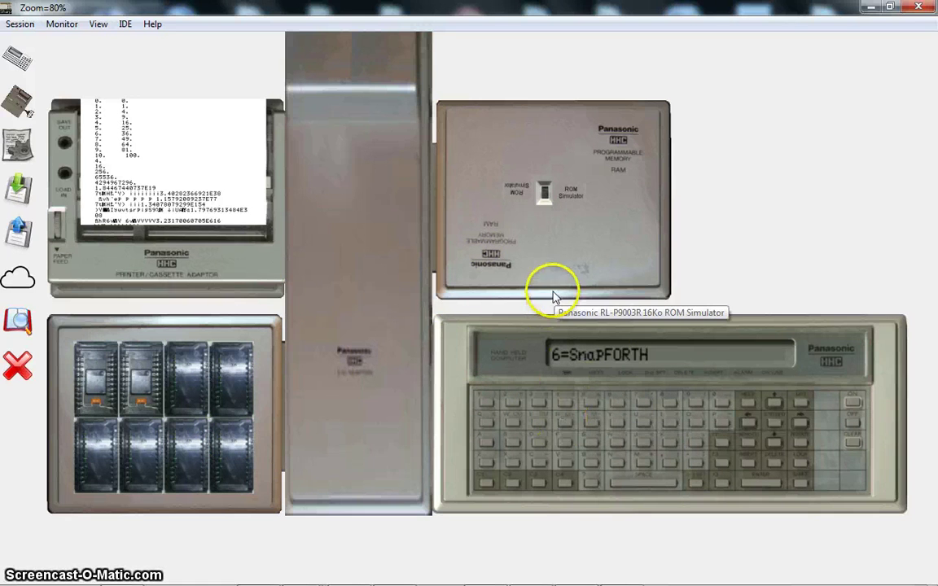
pyautogui.rightClick(549, 272)
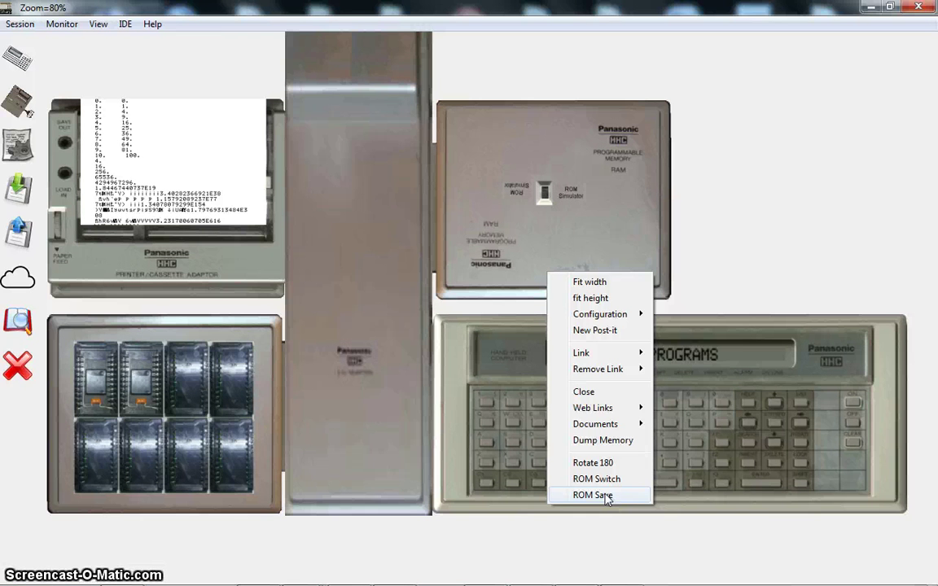
pyautogui.click(607, 497)
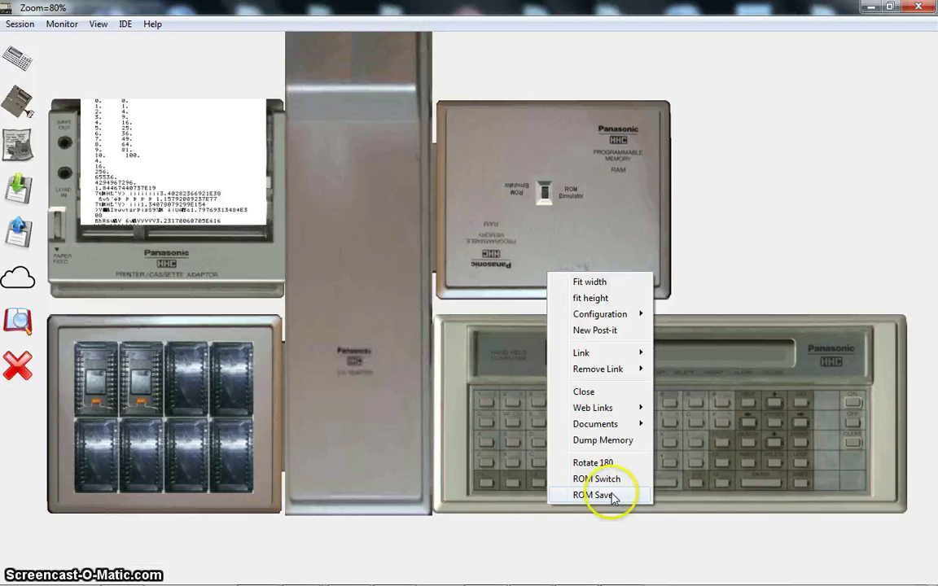
pyautogui.click(644, 178)
pyautogui.click(749, 205)
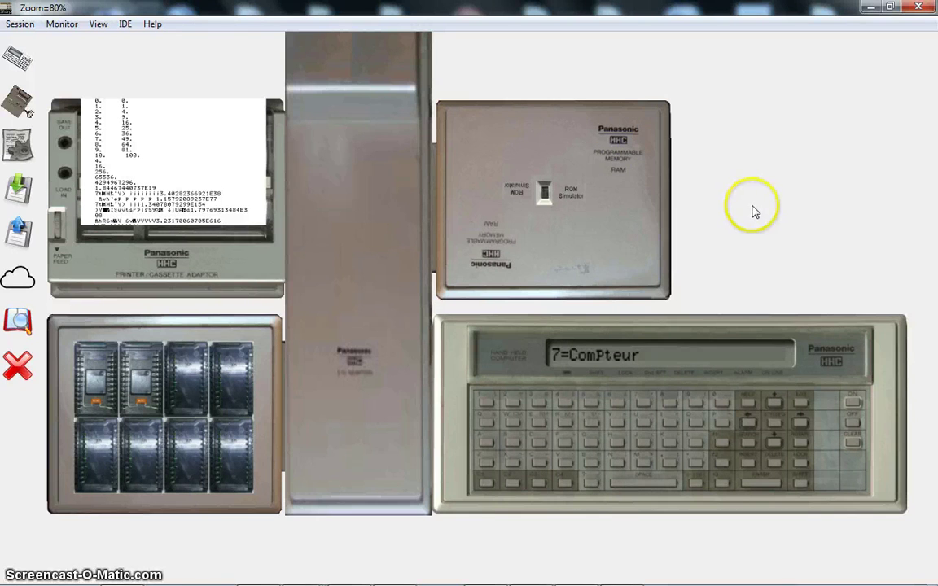
pyautogui.click(339, 361)
pyautogui.click(338, 367)
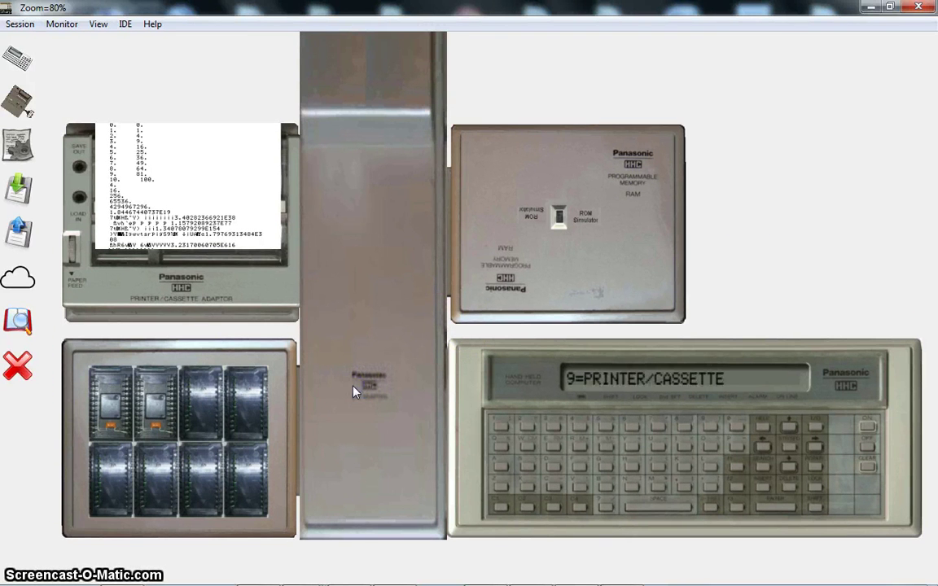
pyautogui.click(355, 393)
pyautogui.click(354, 392)
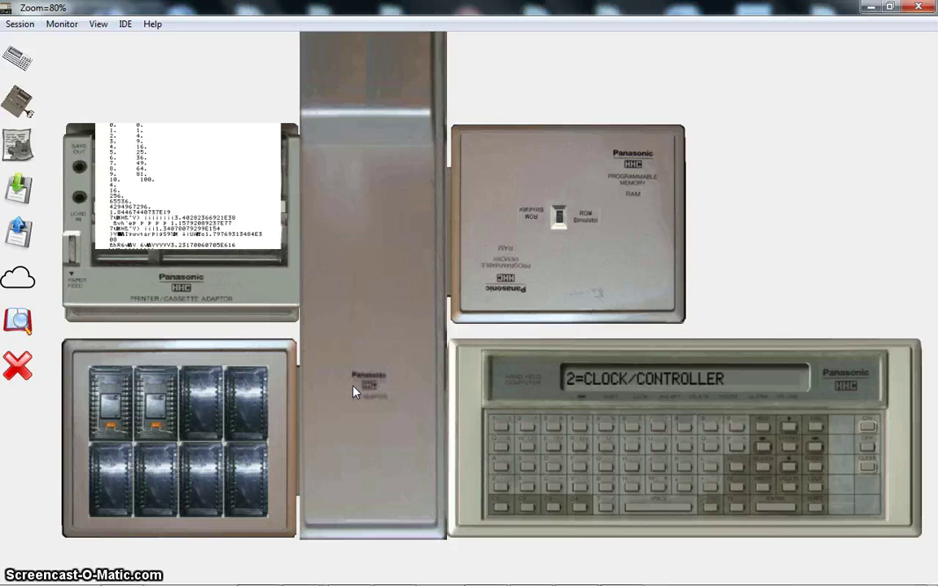
pyautogui.click(354, 392)
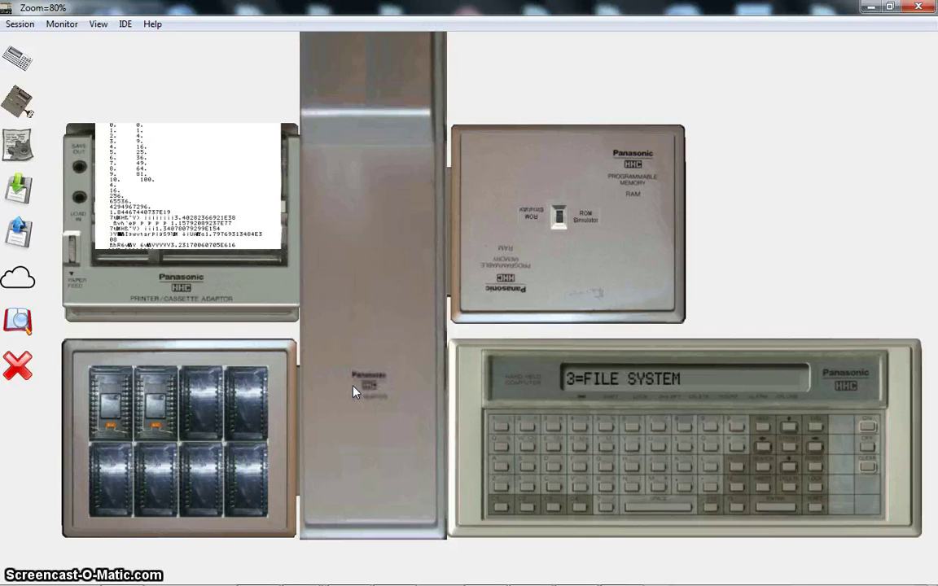
pyautogui.moveTo(400, 358); pyautogui.dragTo(395, 356)
pyautogui.rightClick(392, 350)
pyautogui.click(388, 346)
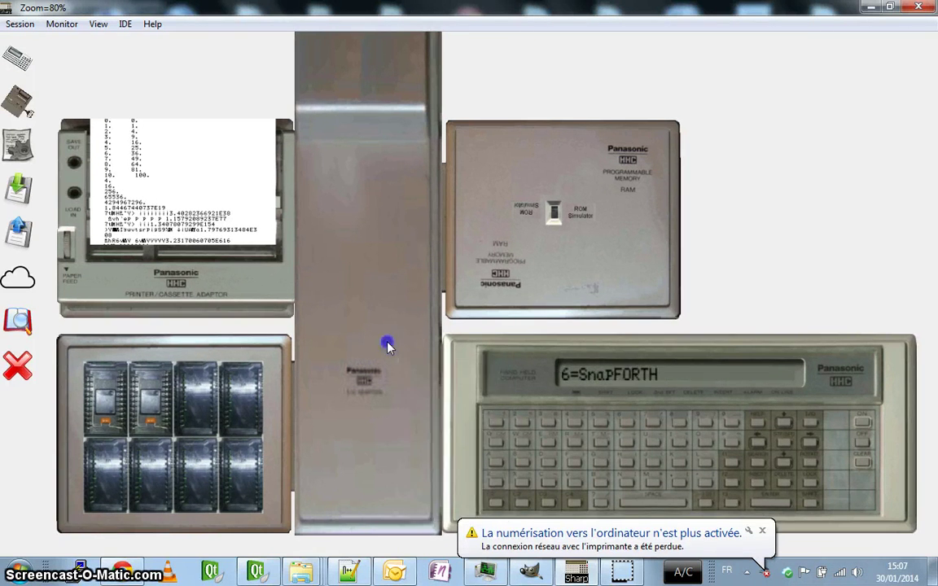